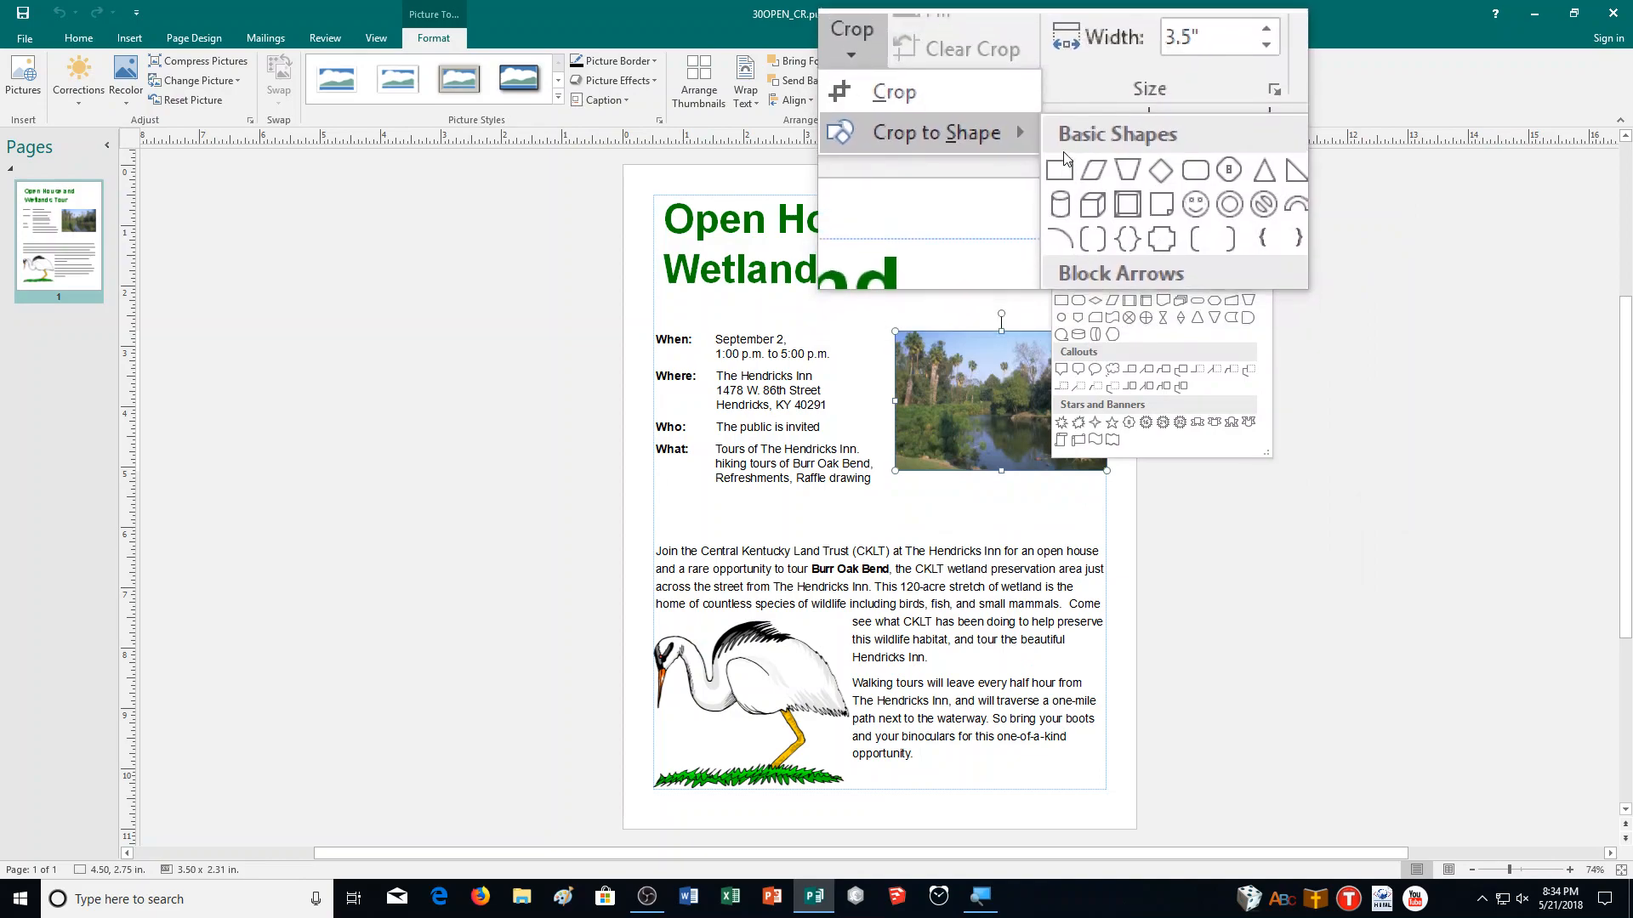
# Crop the wetland photo to a rectangle shape and switch on cropping for it.
pyautogui.click(1063, 166)
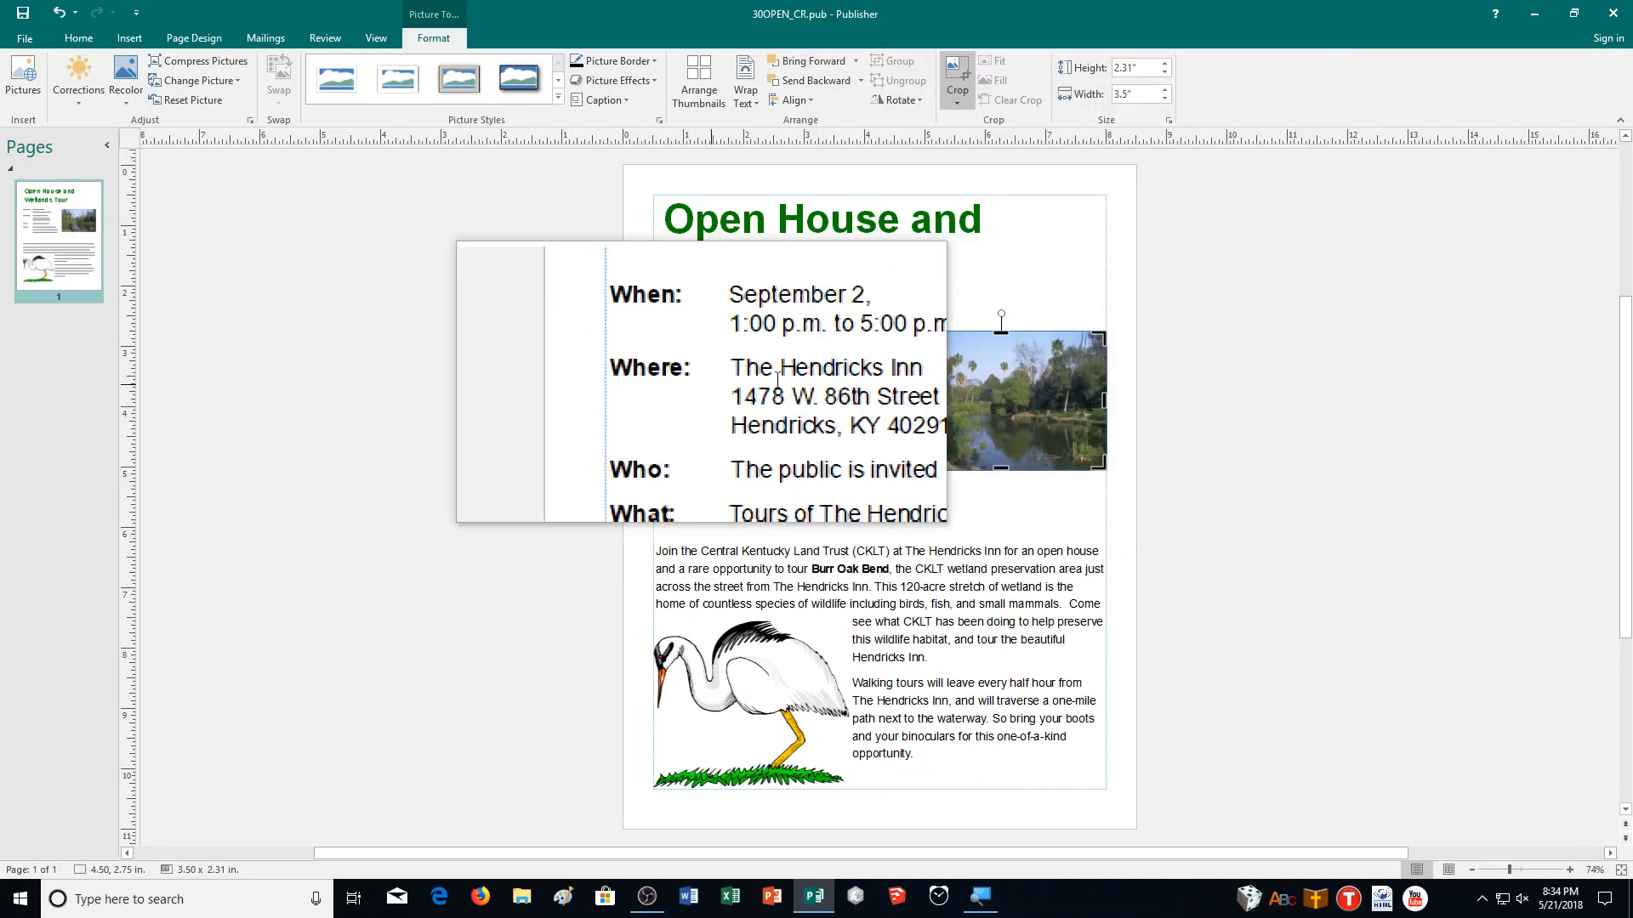
pyautogui.click(962, 105)
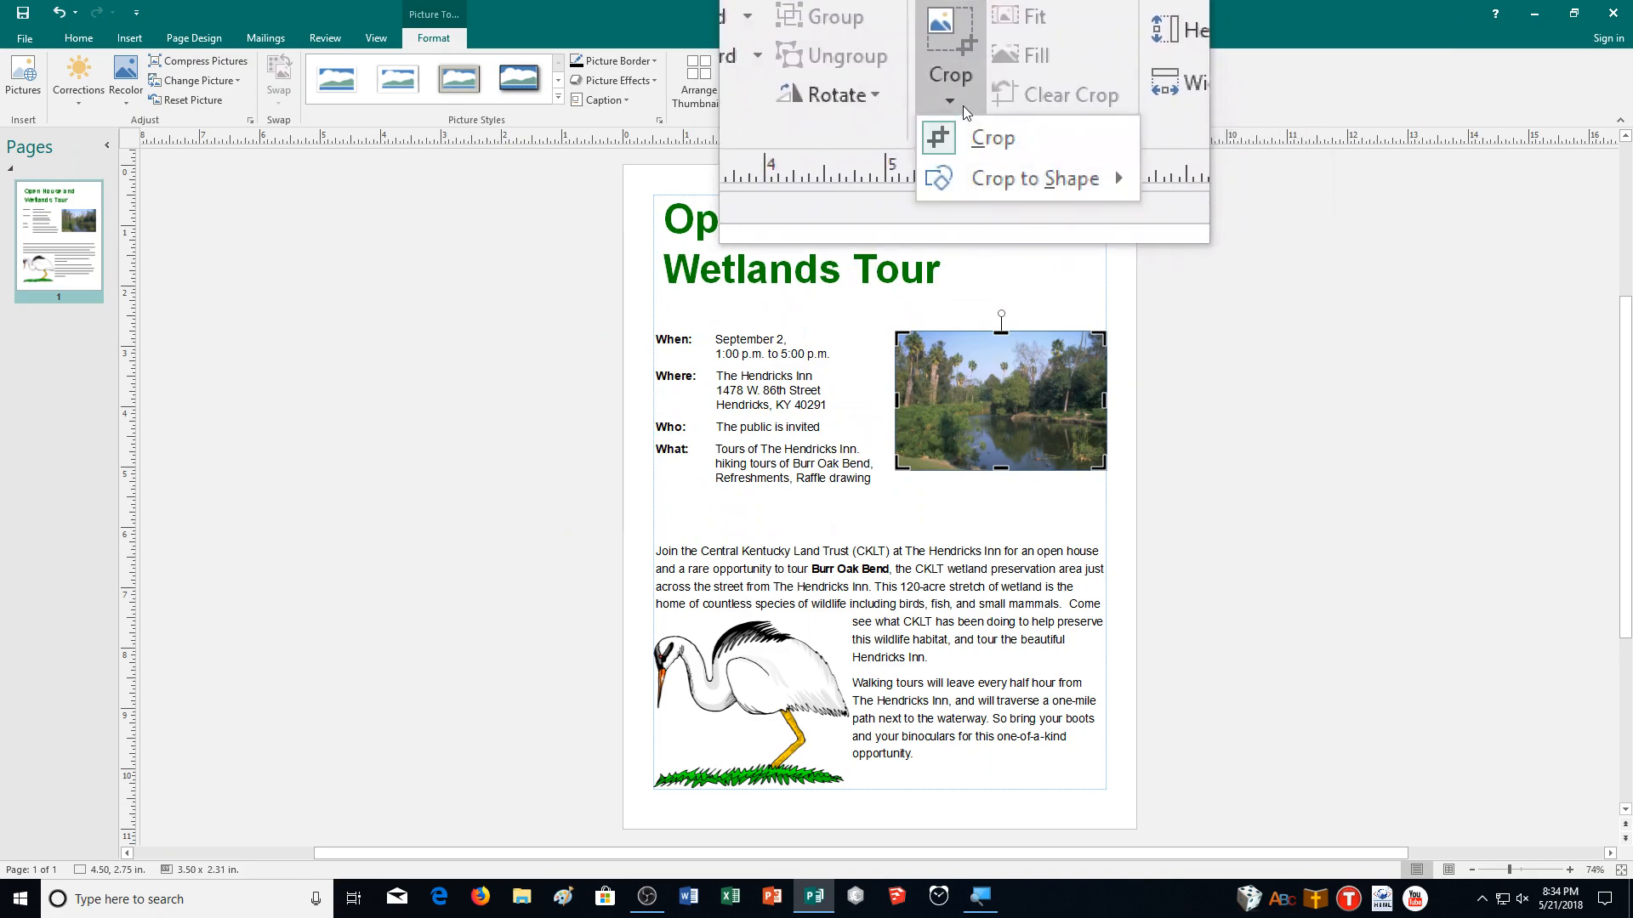
pyautogui.moveTo(987, 145)
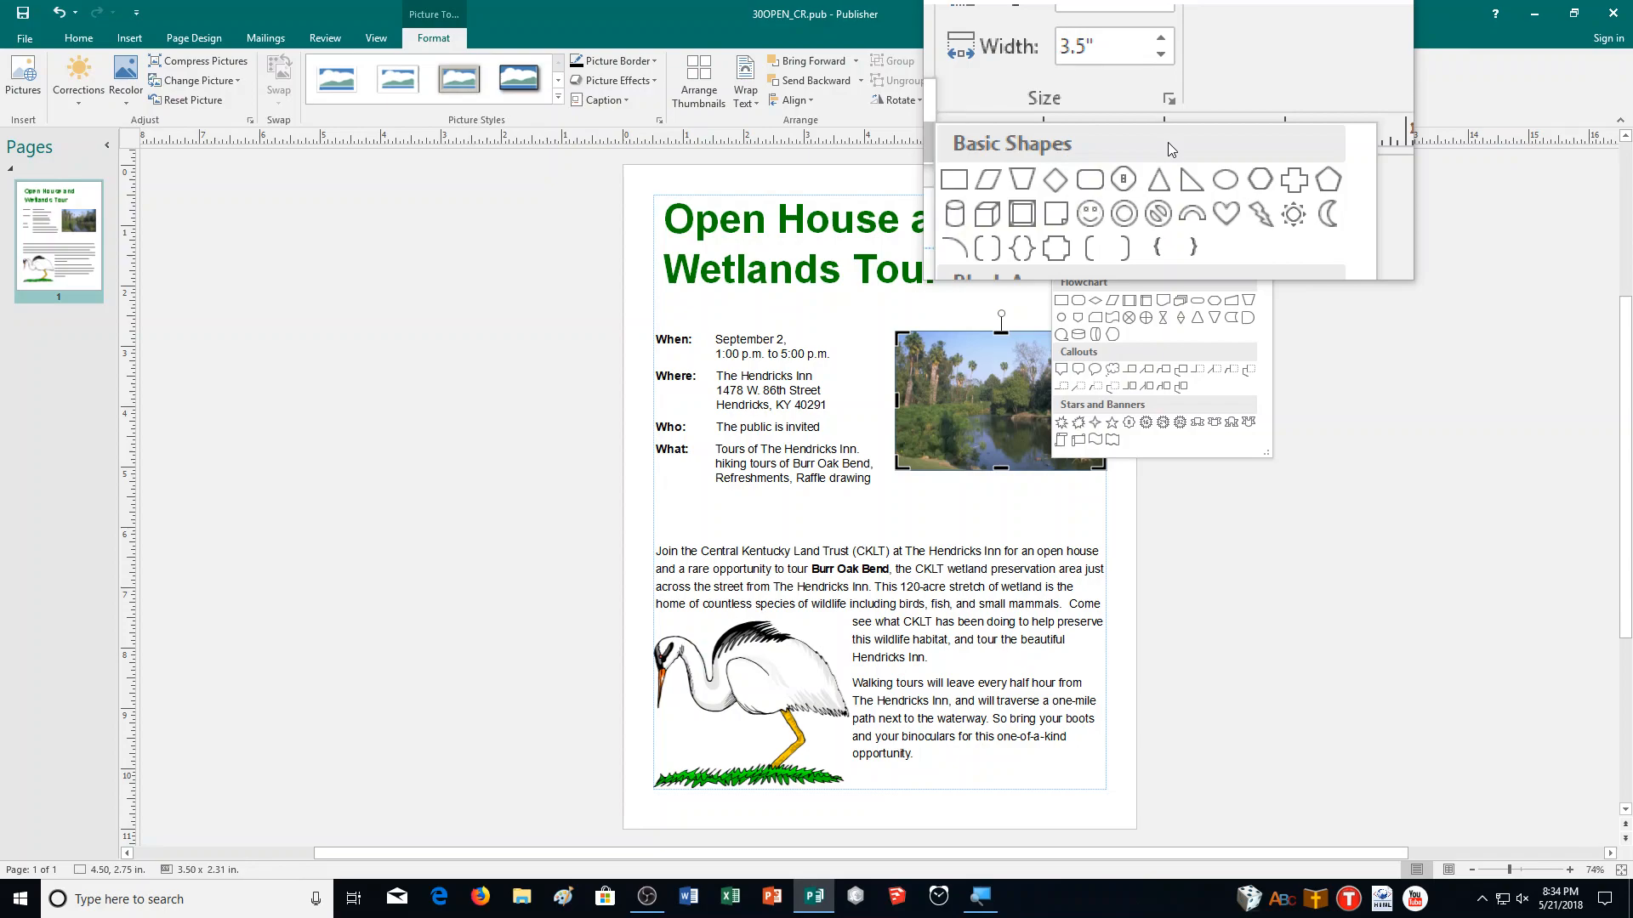
pyautogui.click(957, 79)
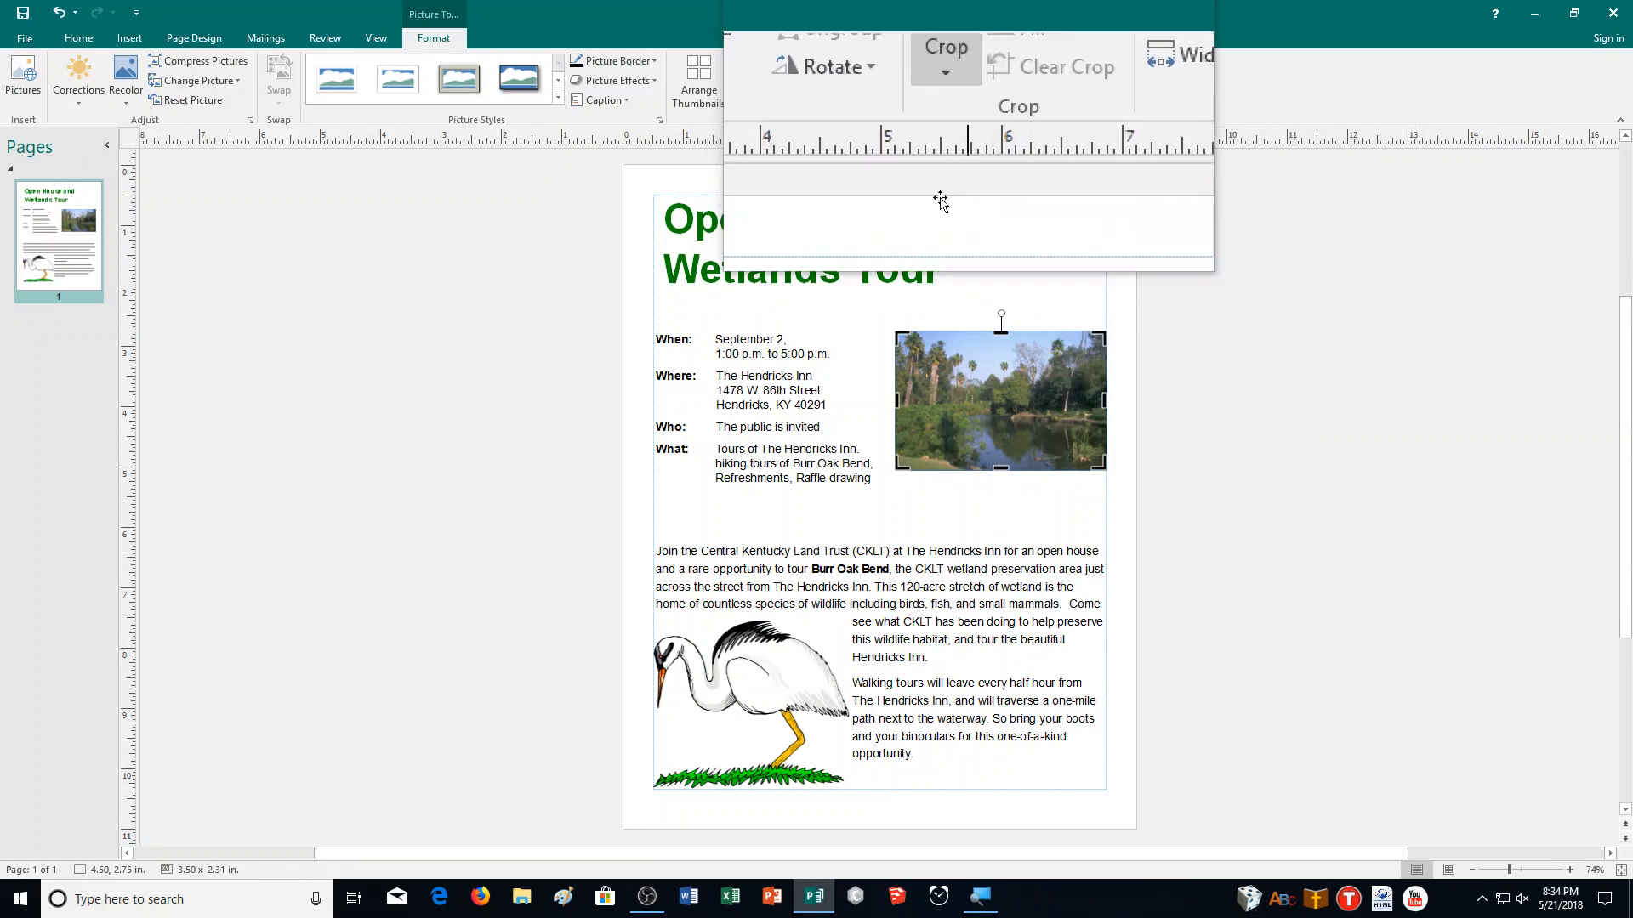
# Crop in the photo's left edge to about 3.22 inches wide, undoing the last crop adjustment.
pyautogui.moveTo(895, 399); pyautogui.dragTo(930, 405)
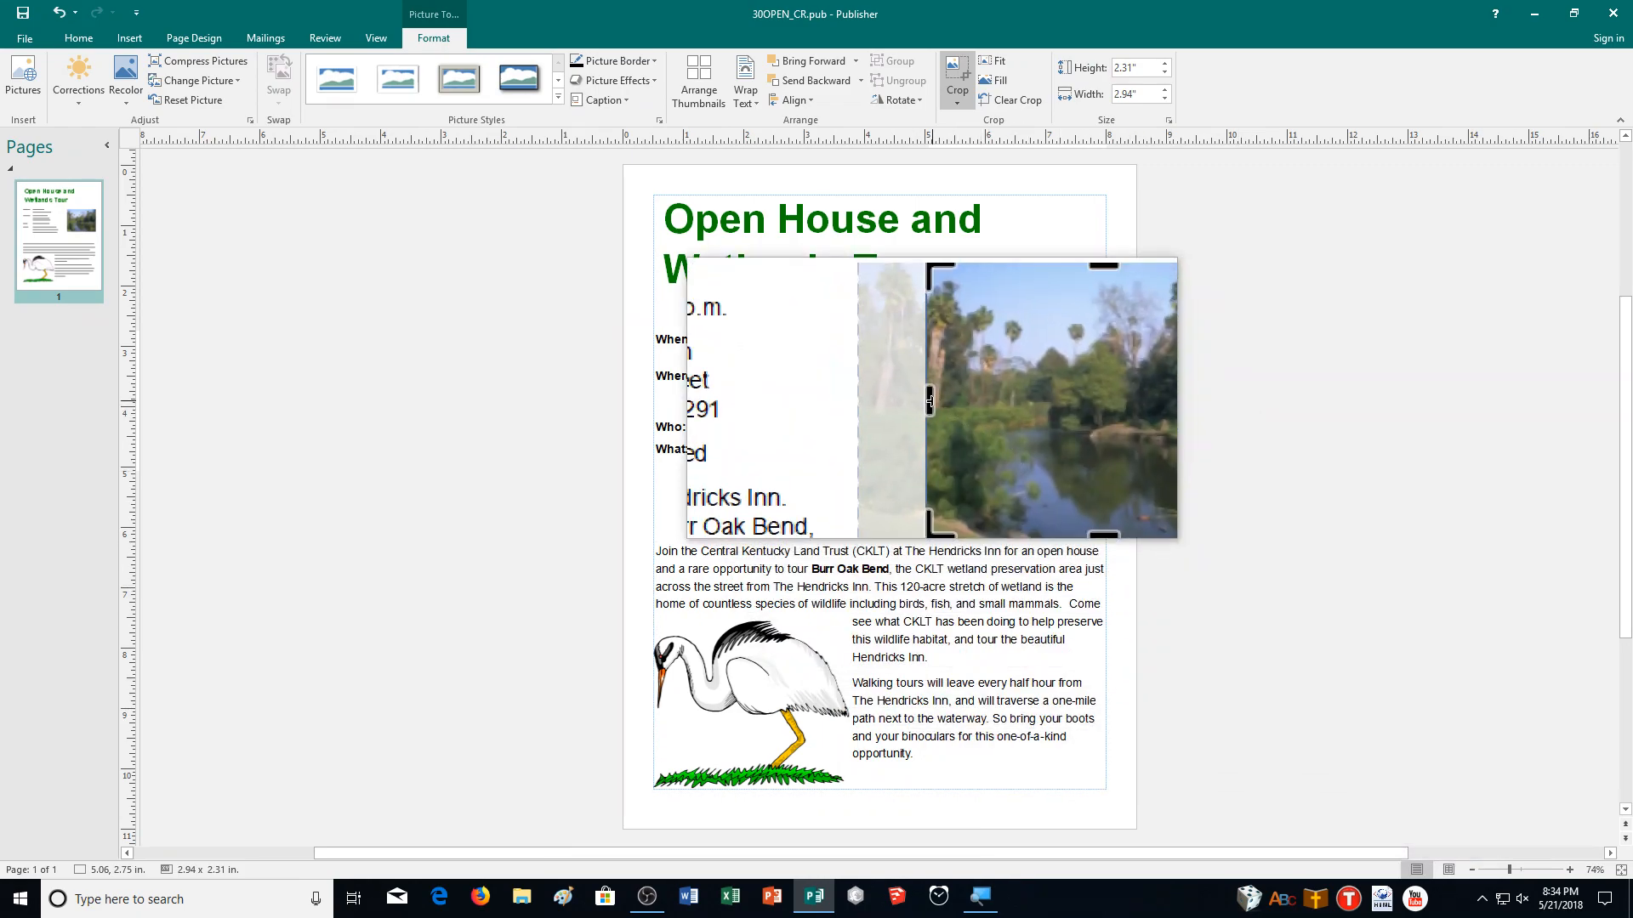
pyautogui.moveTo(926, 401); pyautogui.dragTo(910, 401)
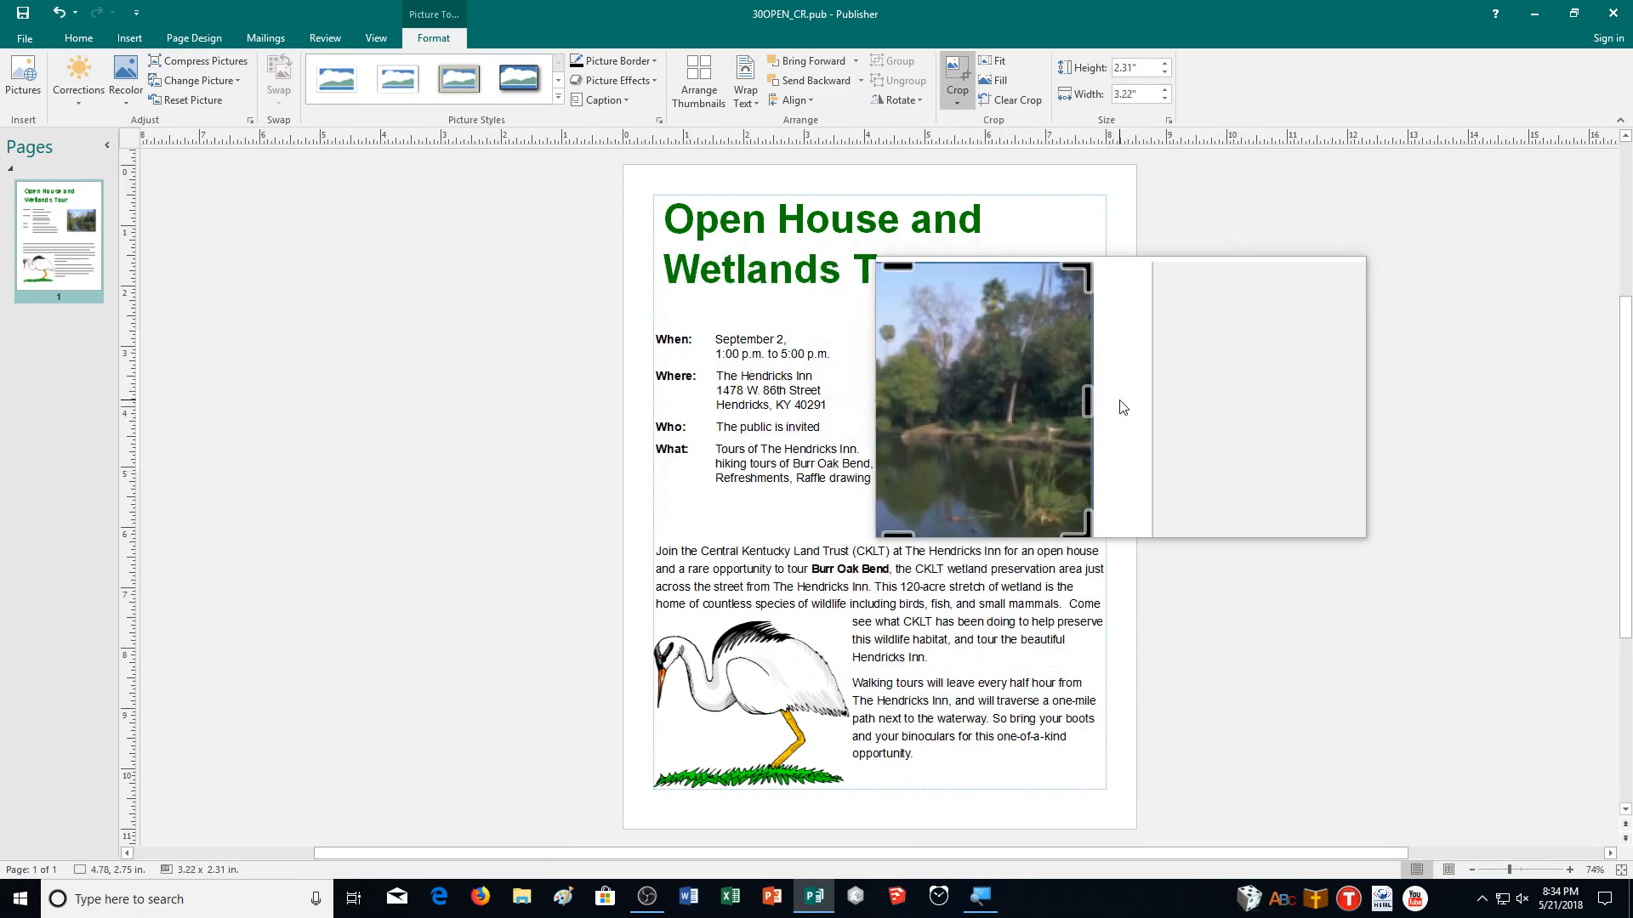
pyautogui.moveTo(1103, 400); pyautogui.dragTo(1087, 401)
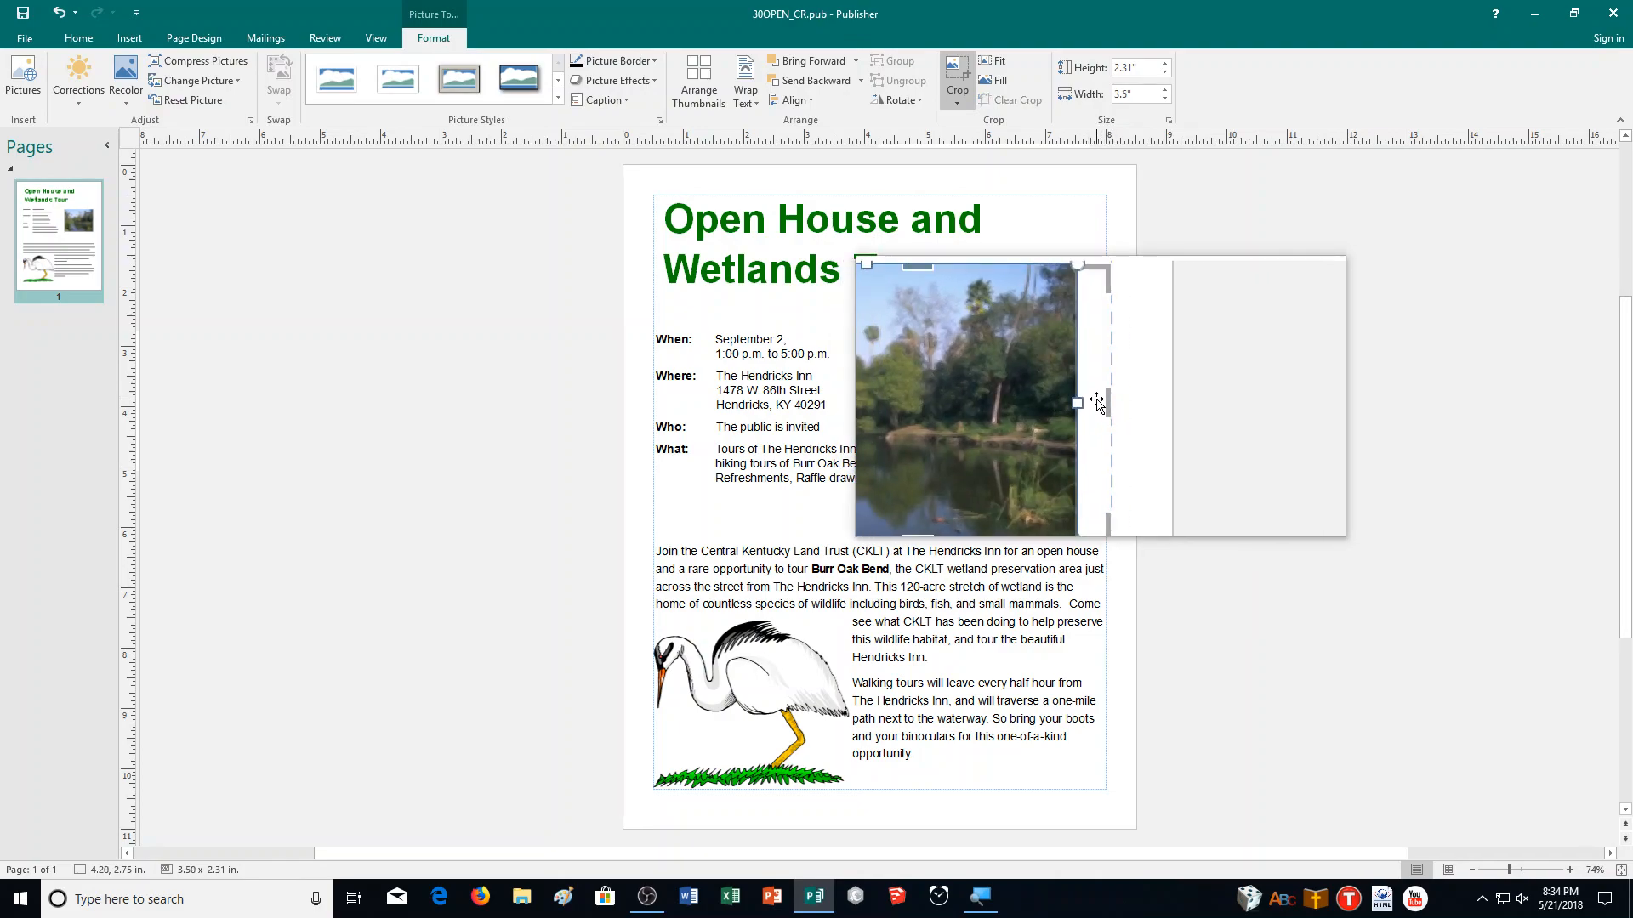
pyautogui.hotkey('ctrl', 'z')
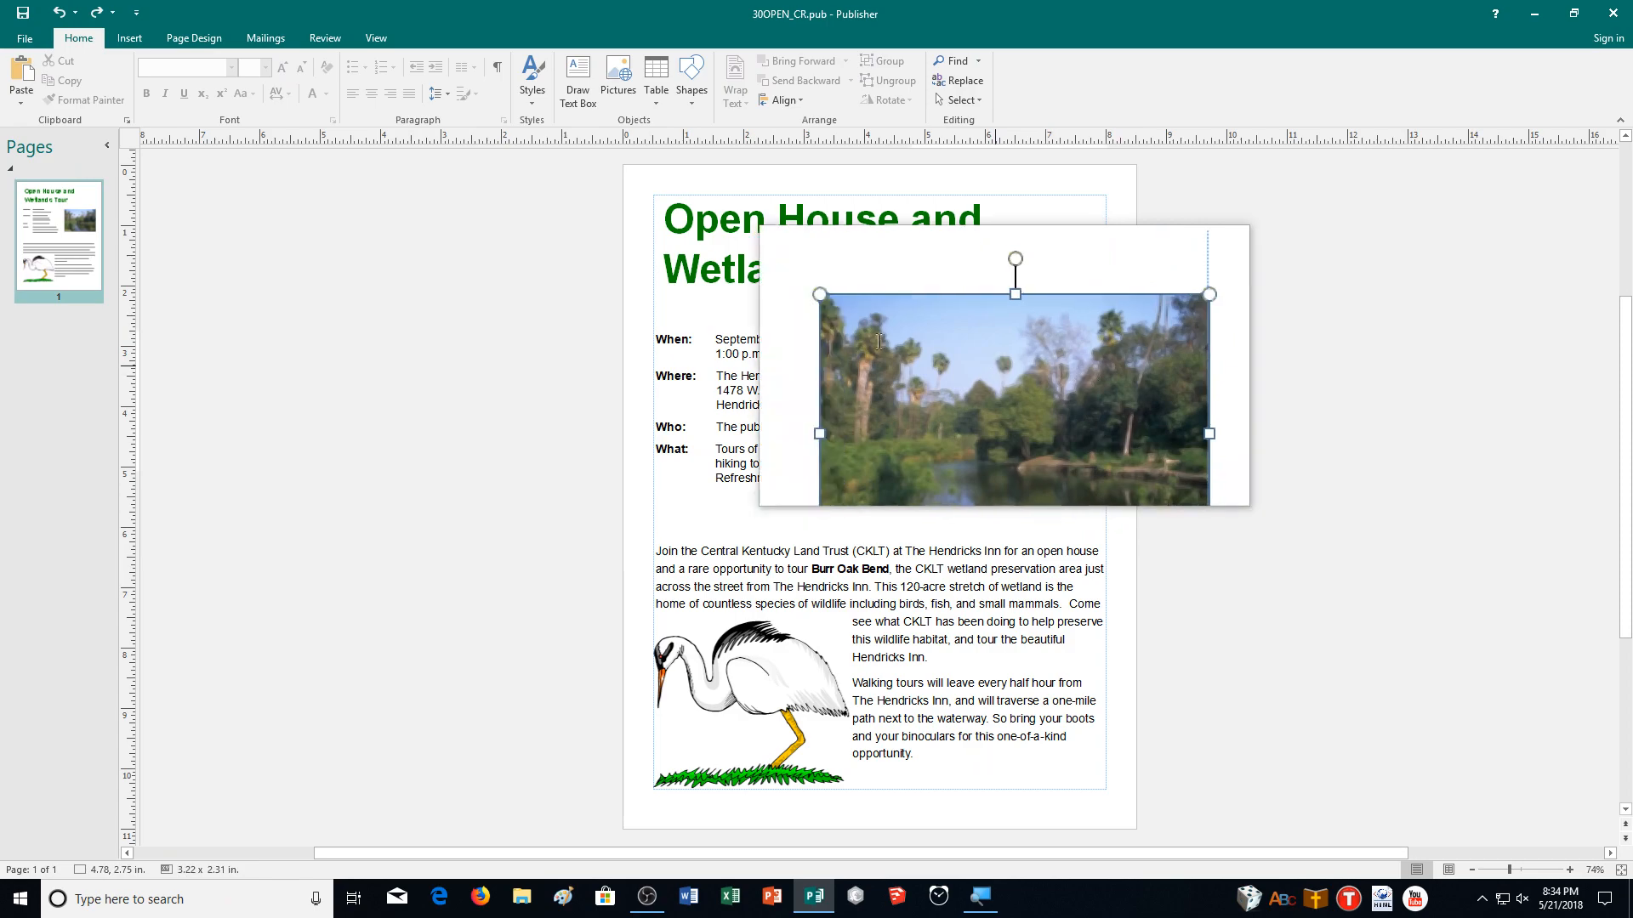
# Crop the photo's right and left edges to about 2.76 inches wide and leave cropping.
pyautogui.click(995, 368)
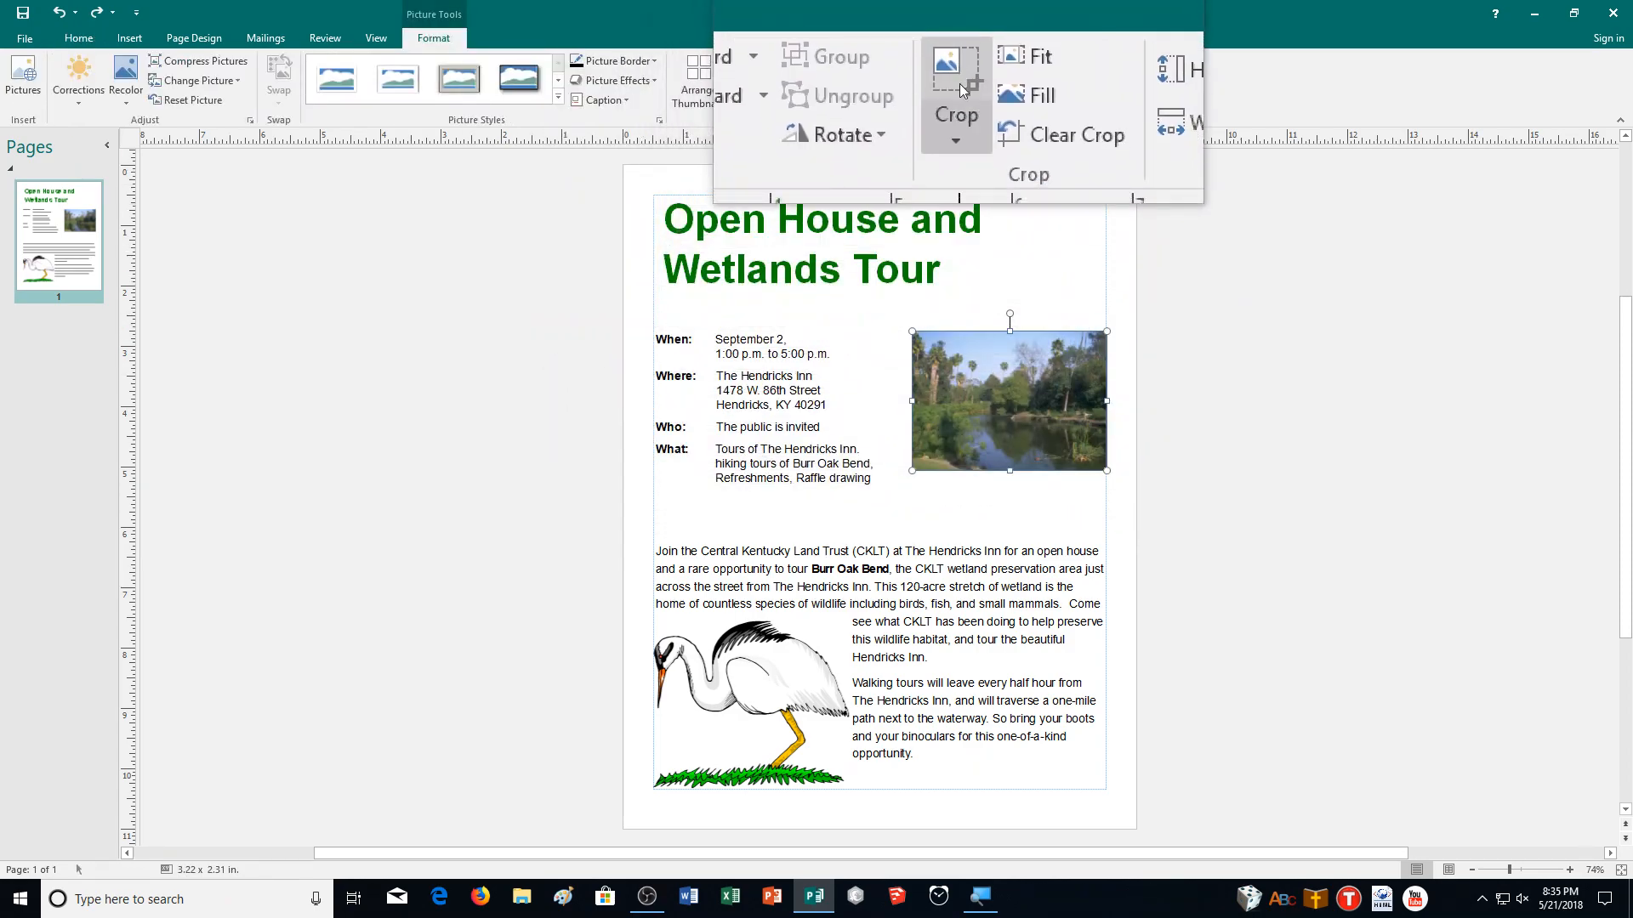
pyautogui.click(959, 90)
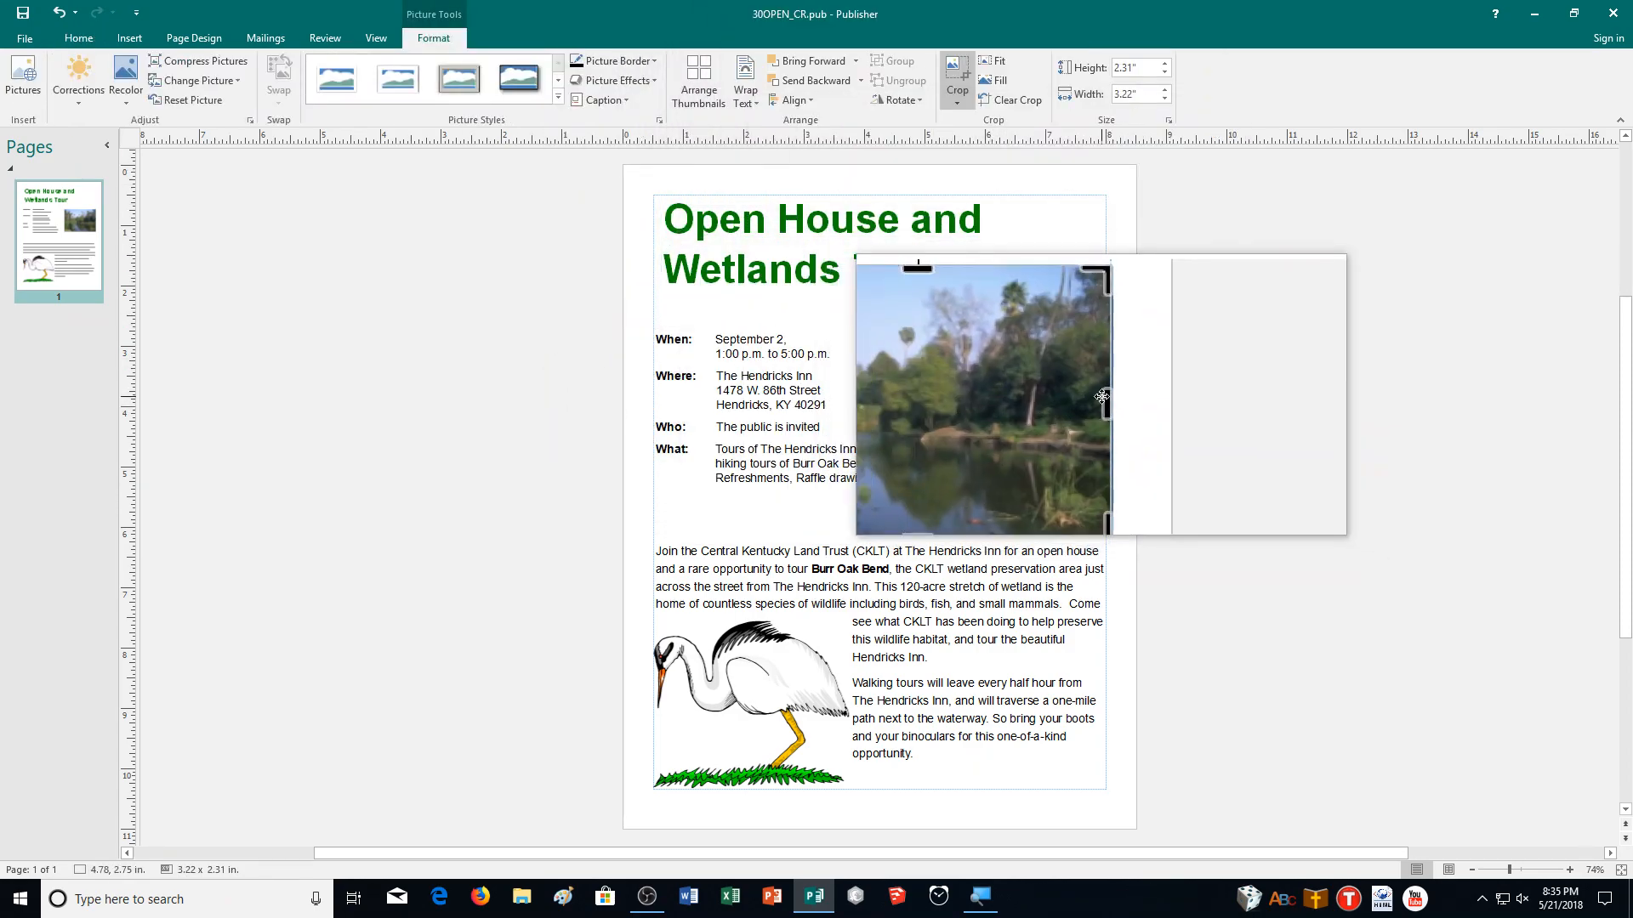
pyautogui.moveTo(1101, 397); pyautogui.dragTo(1080, 401)
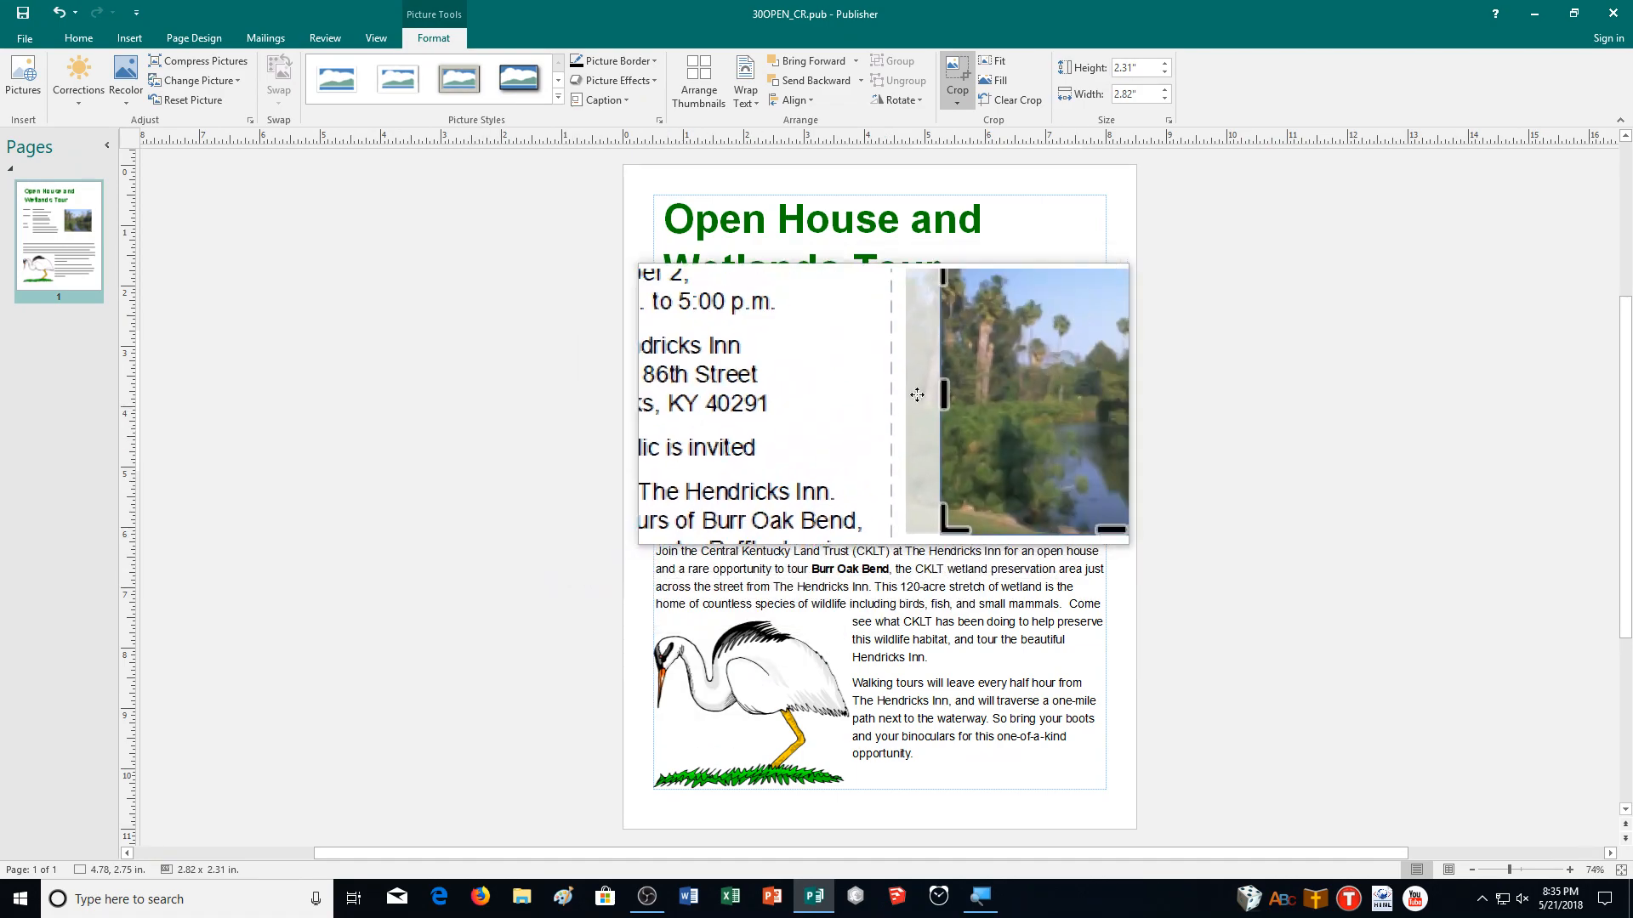
pyautogui.moveTo(916, 400); pyautogui.dragTo(919, 399)
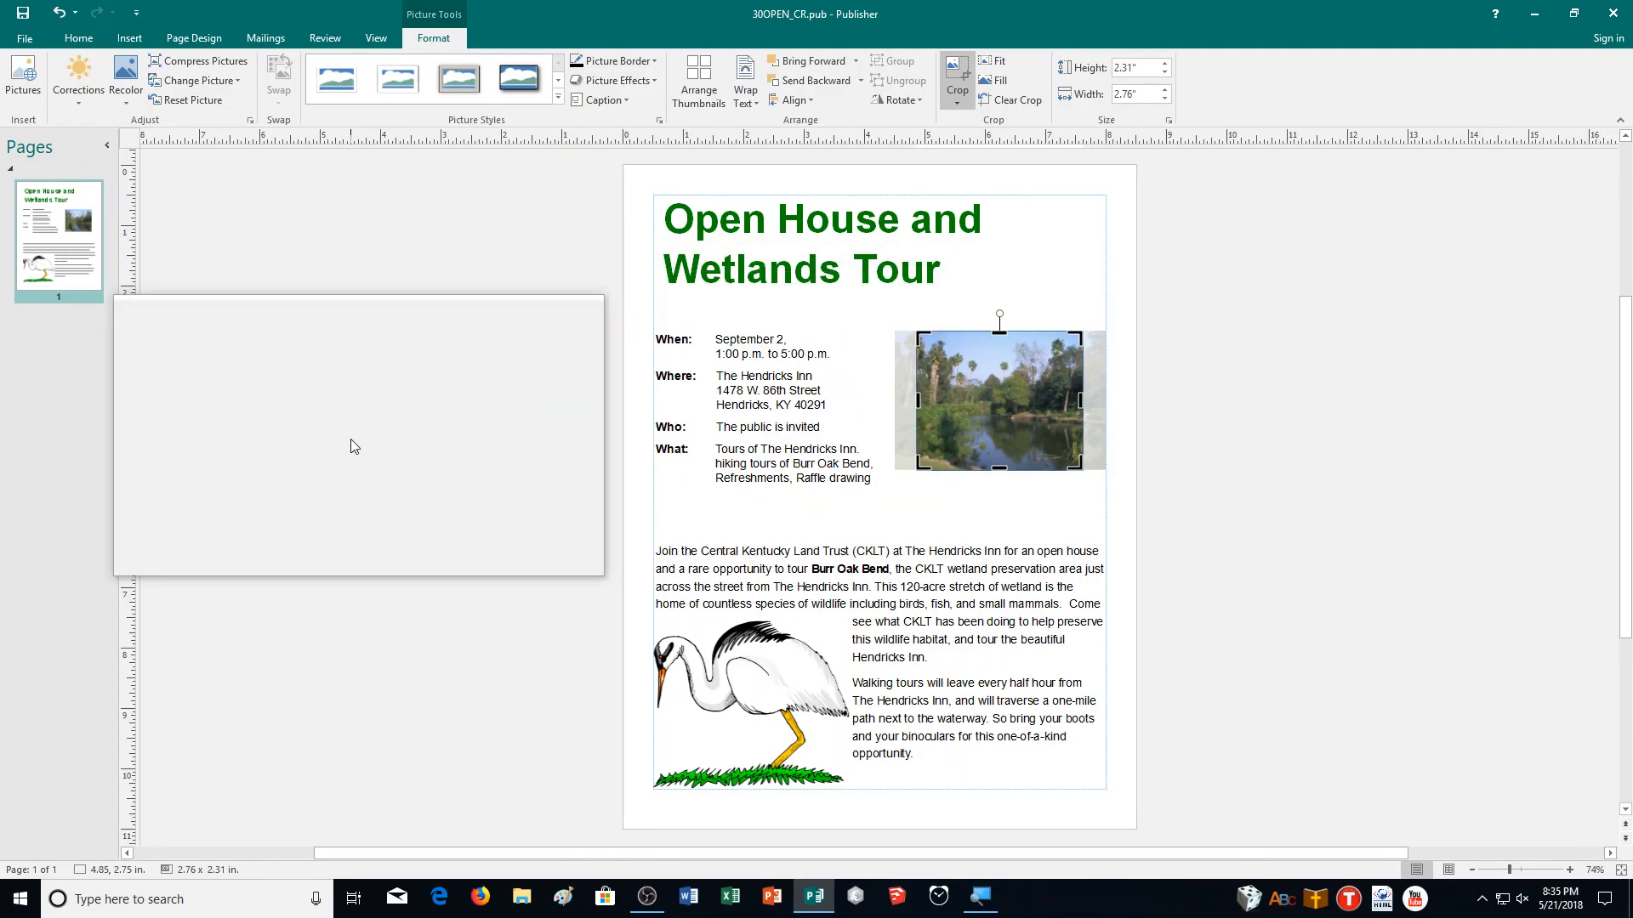
pyautogui.click(956, 74)
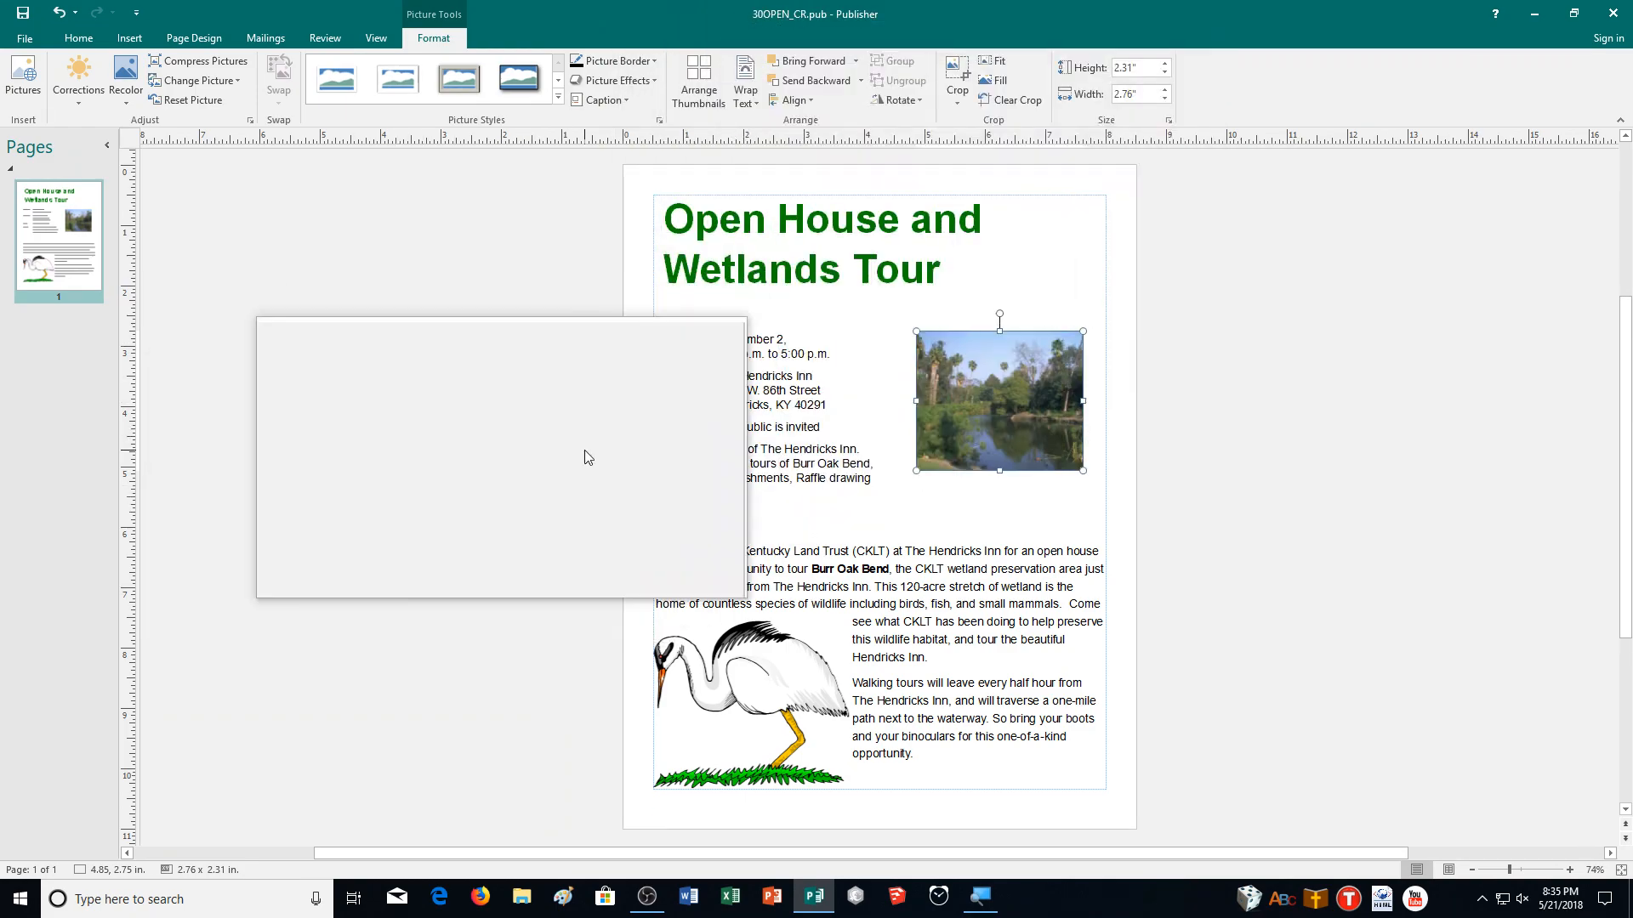
# Enlarge the photo to about 3.51 by 2.94 inches and move it beside the event details.
pyautogui.moveTo(1083, 470); pyautogui.dragTo(1105, 511)
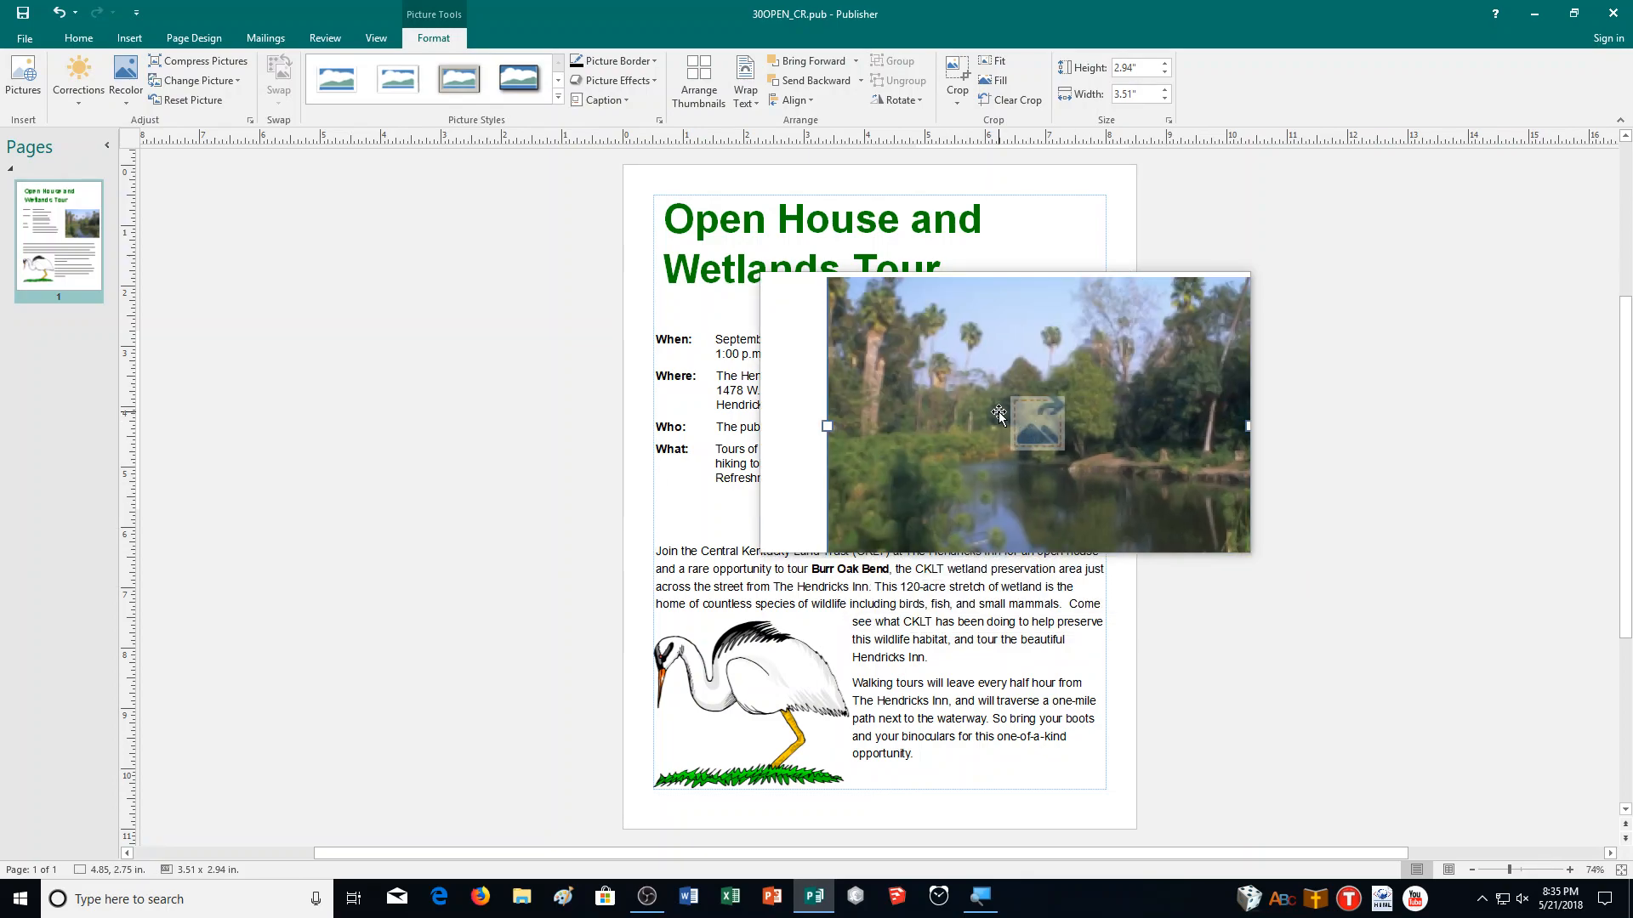
pyautogui.moveTo(998, 412); pyautogui.dragTo(899, 357)
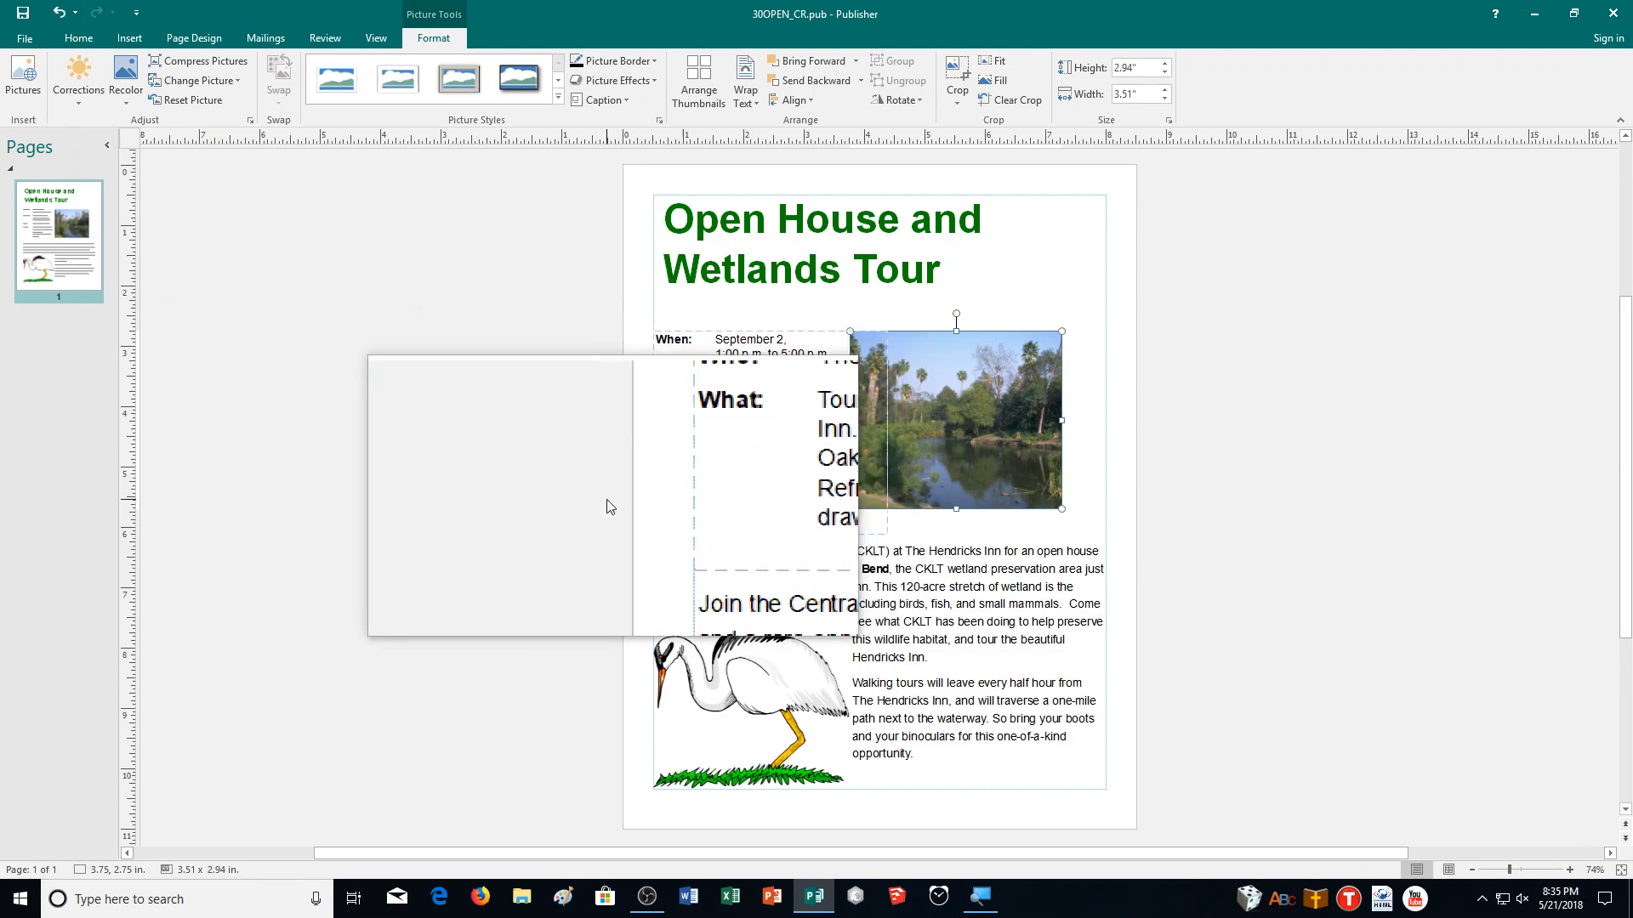
# Nudge the photo rightward until it lines up with the page's right margin.
pyautogui.press('Right')
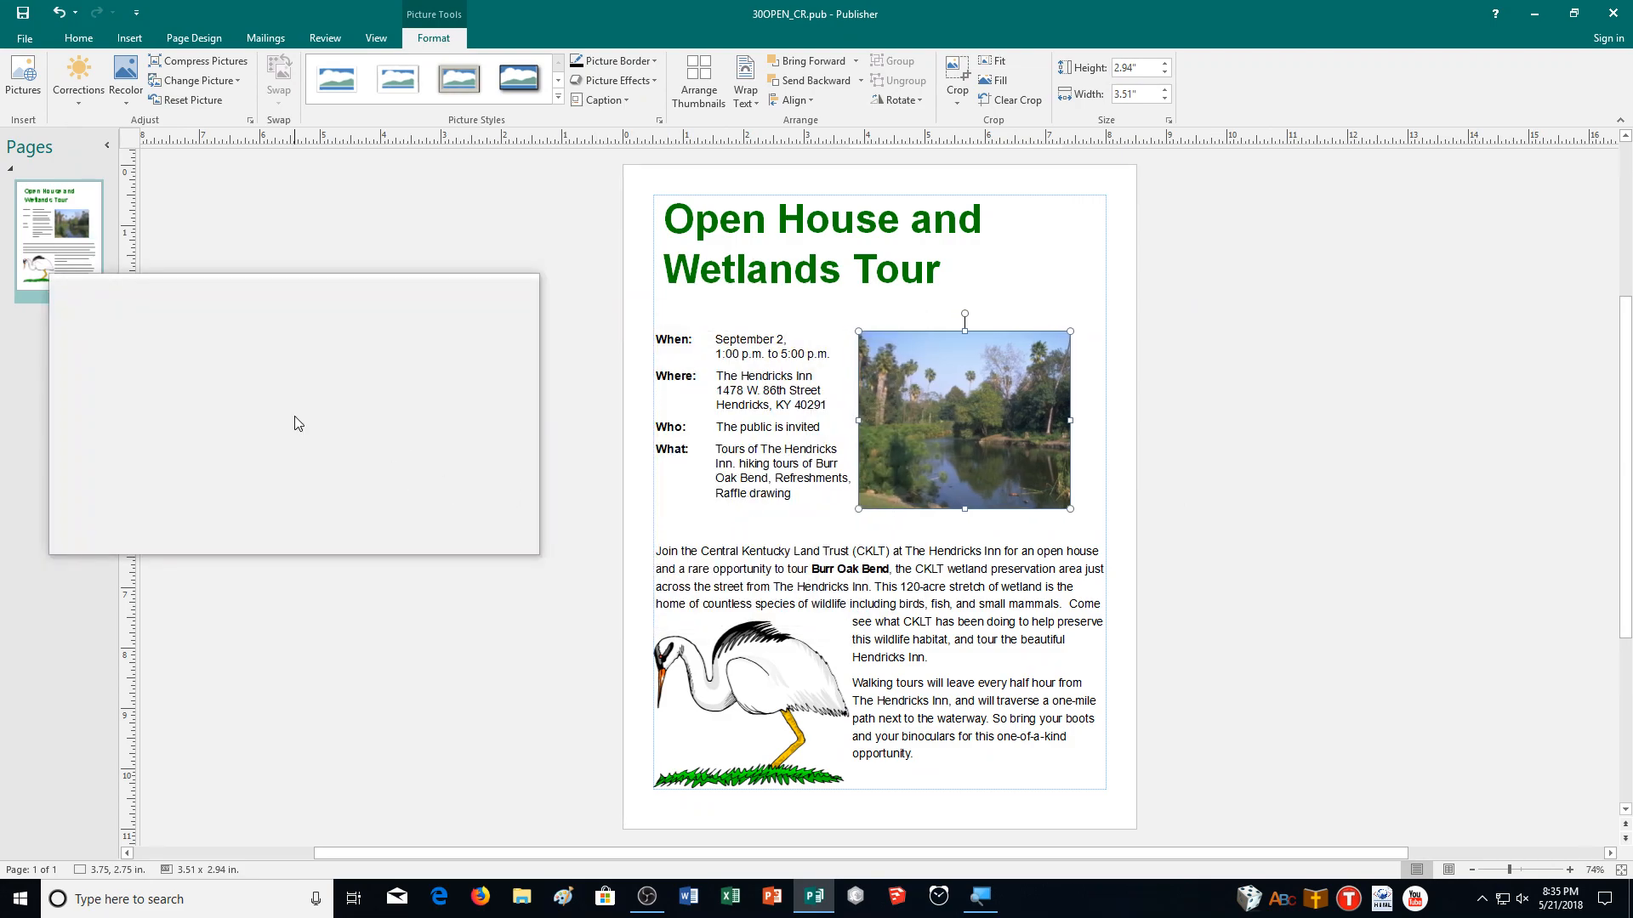
pyautogui.press('Right')
pyautogui.press('Right')
pyautogui.press('Right')
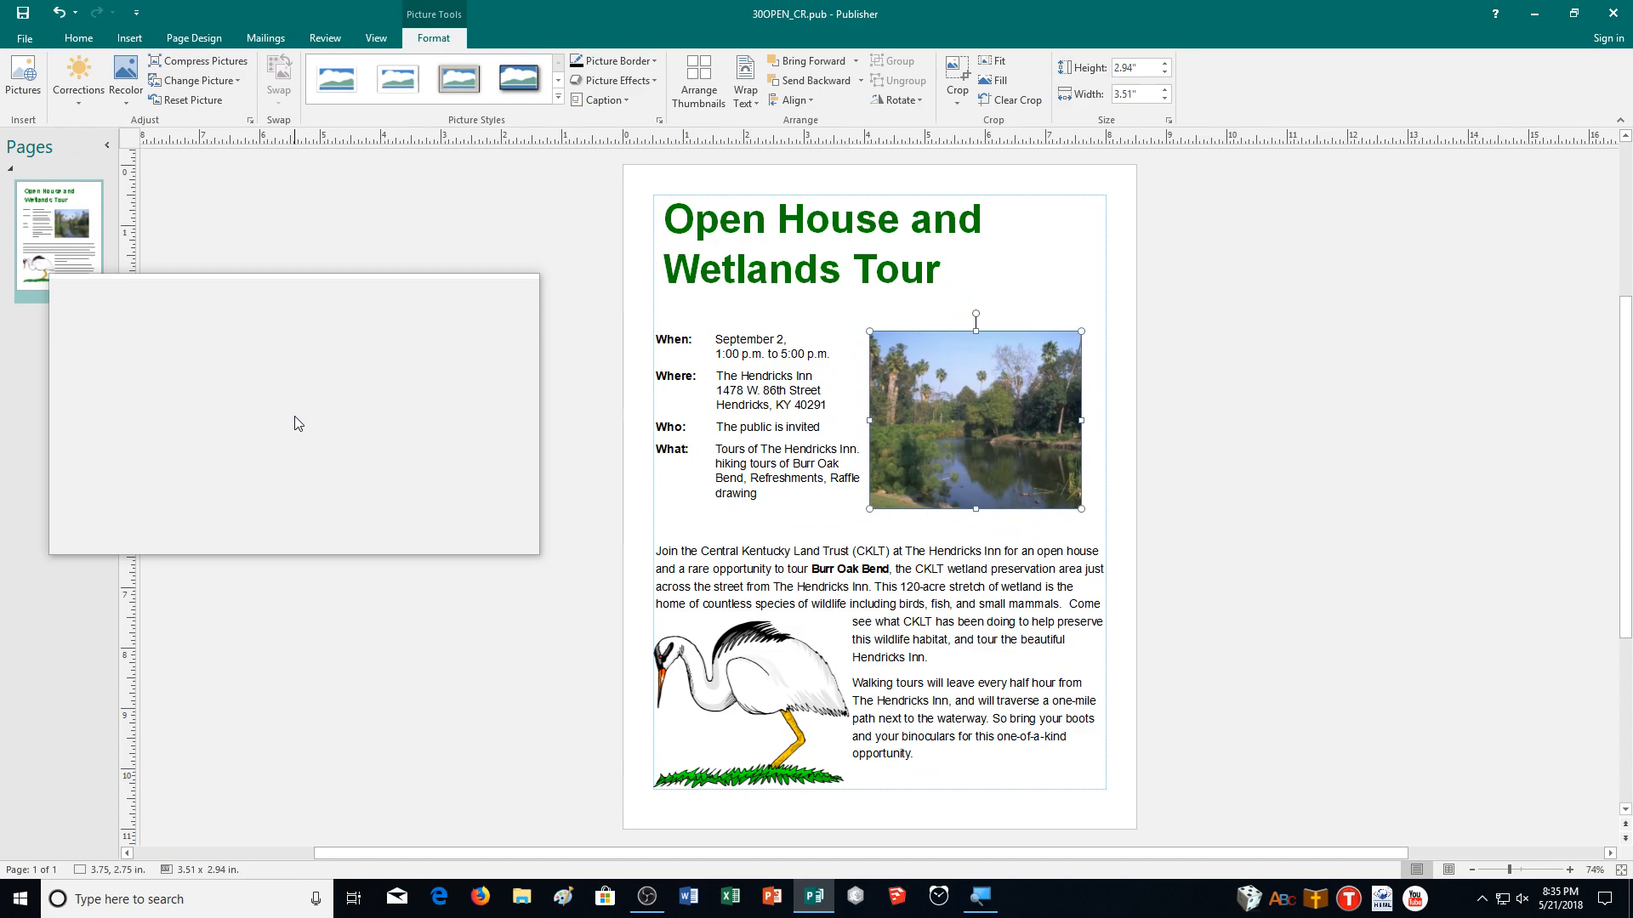
pyautogui.press('Right')
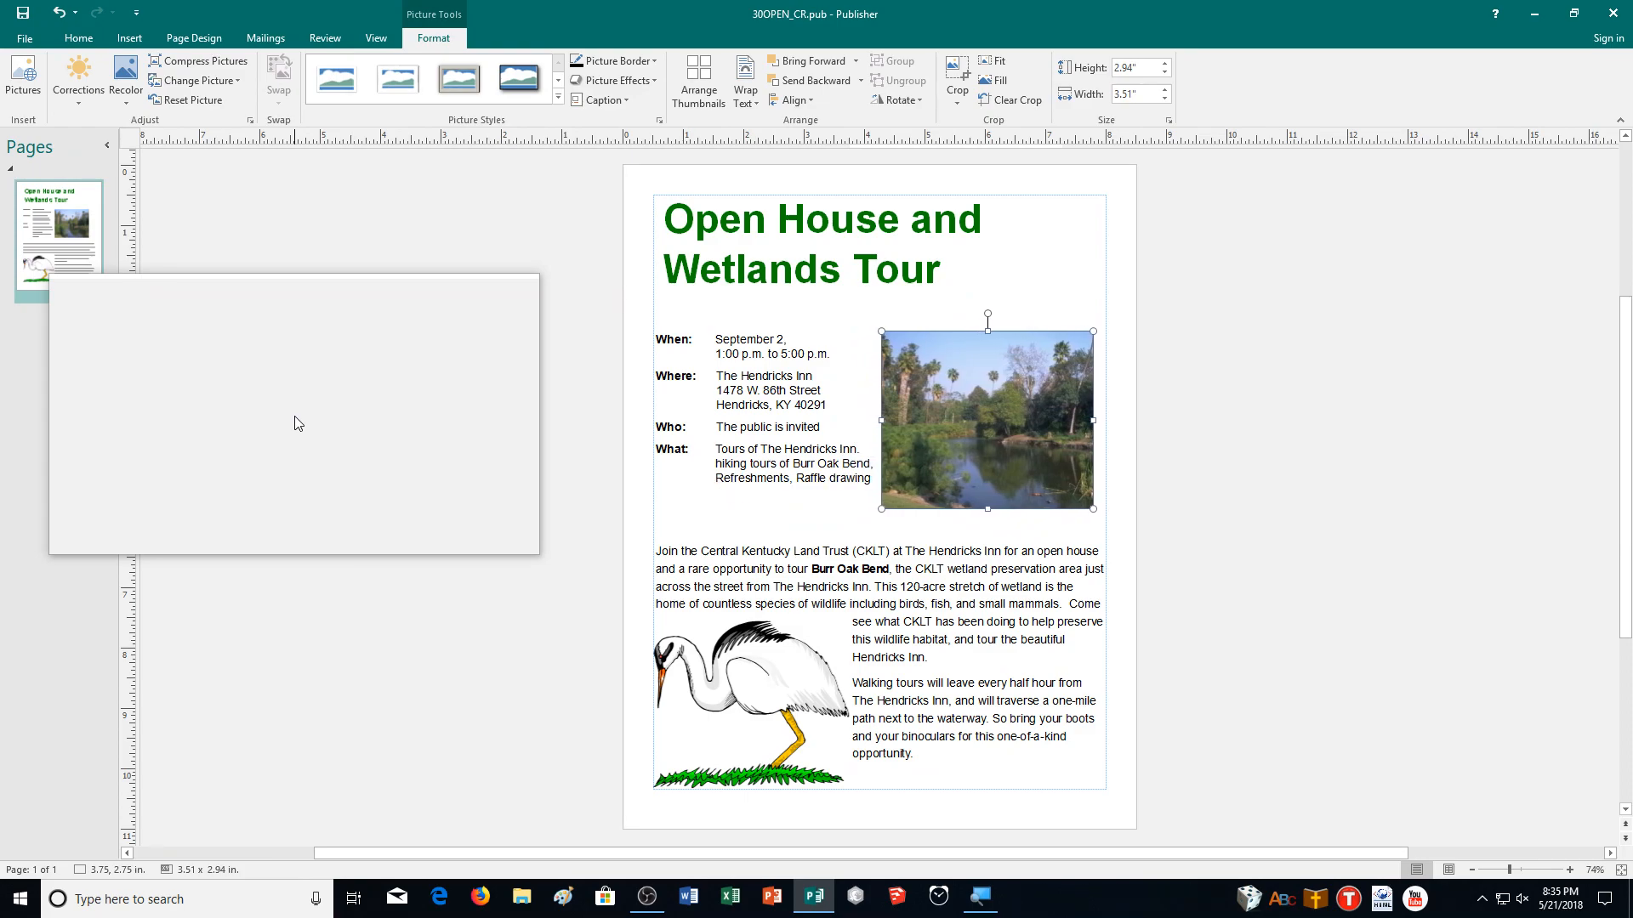
pyautogui.press('Right')
pyautogui.press('Right')
pyautogui.press('Right')
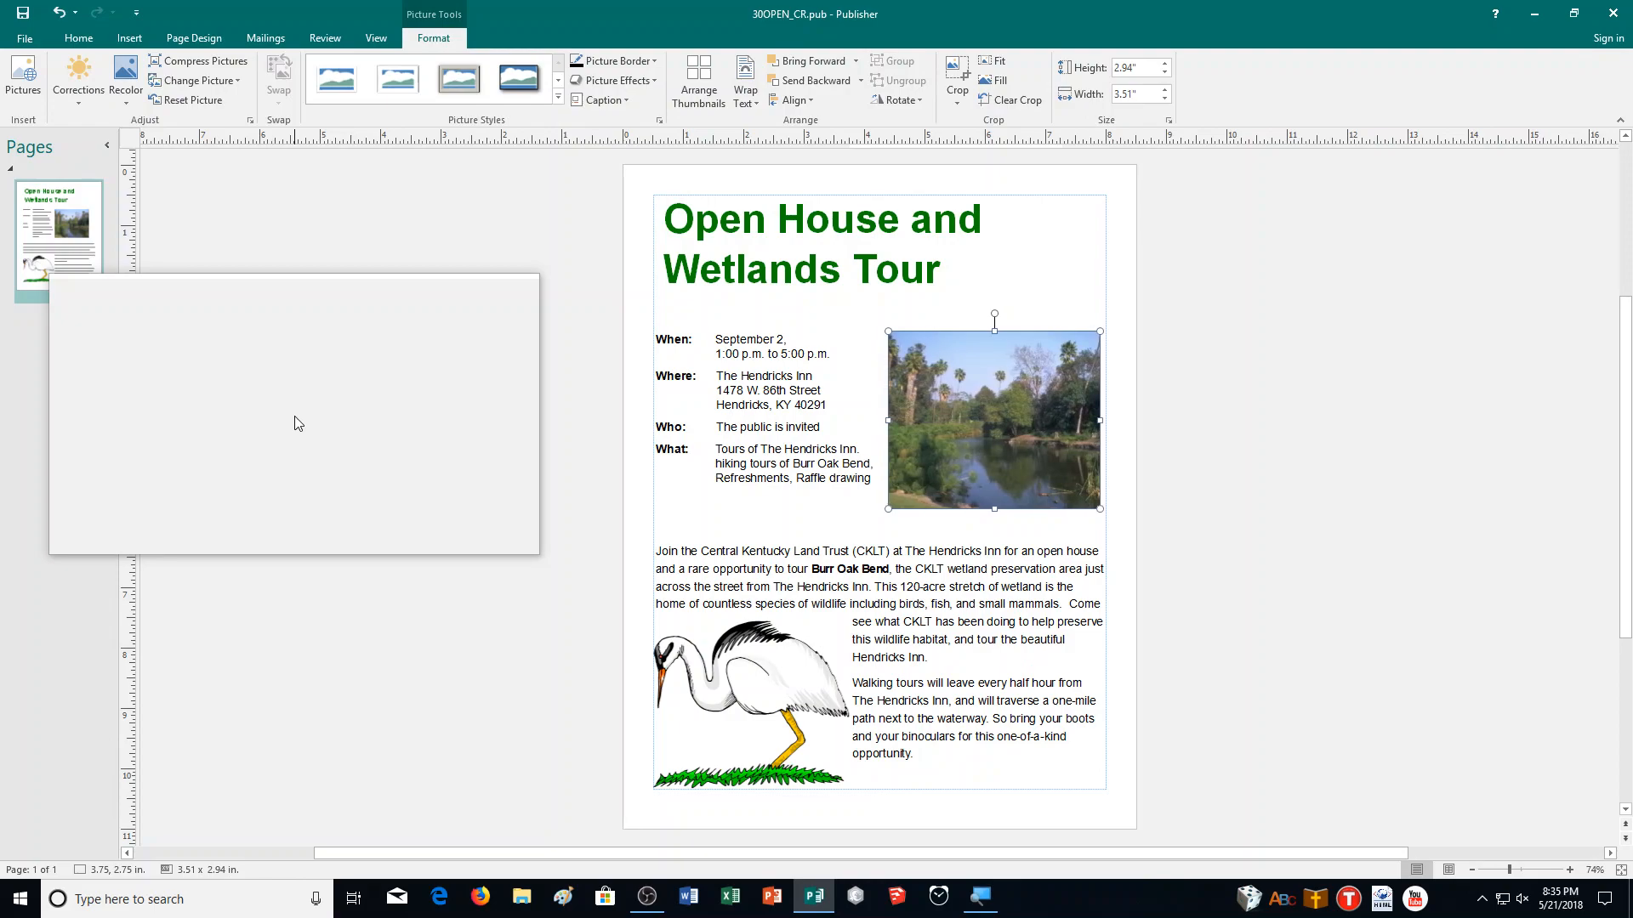
pyautogui.press('Left')
pyautogui.press('Right')
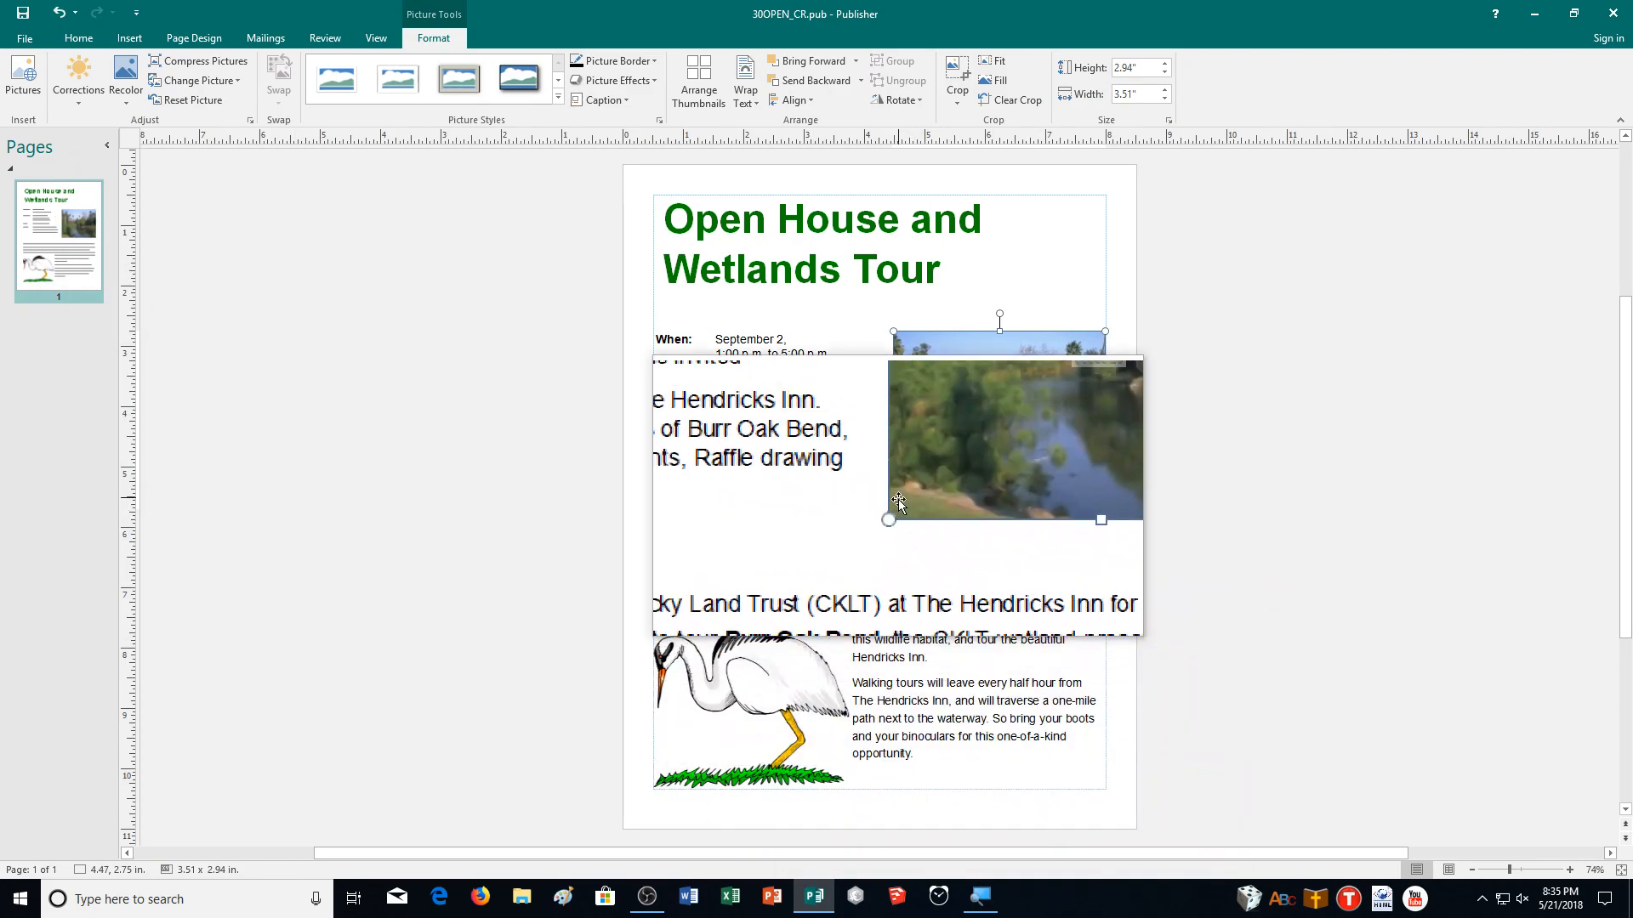
# Enlarge the photo from its lower-left corner to about 3.78 by 3.17 inches and deselect it.
pyautogui.moveTo(893, 509); pyautogui.dragTo(877, 522)
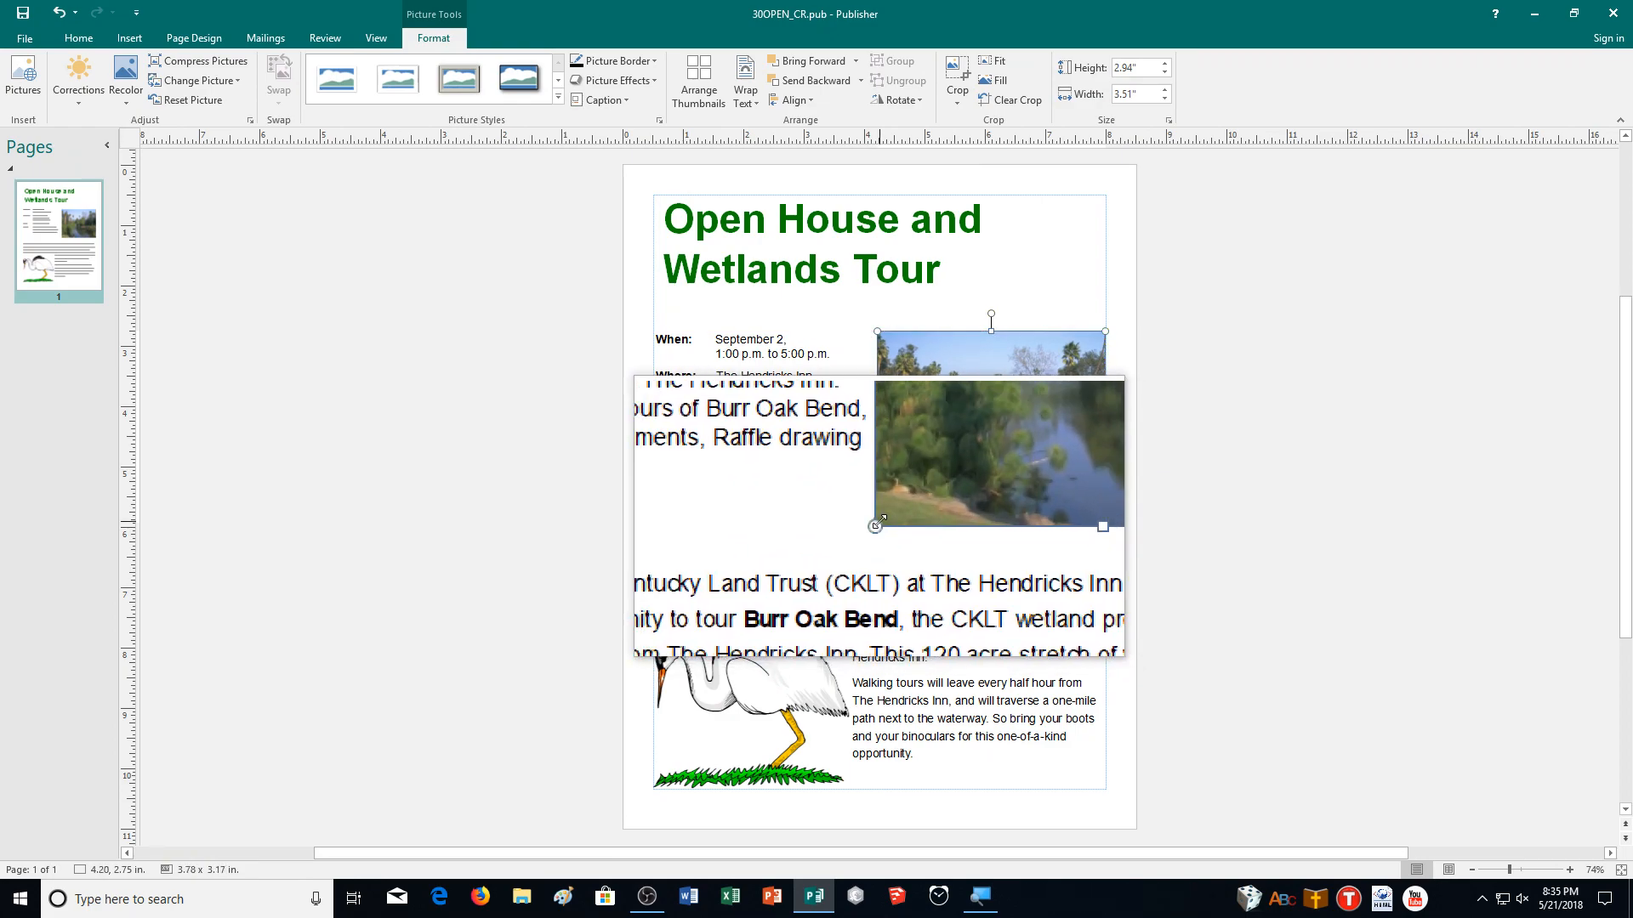
pyautogui.click(335, 404)
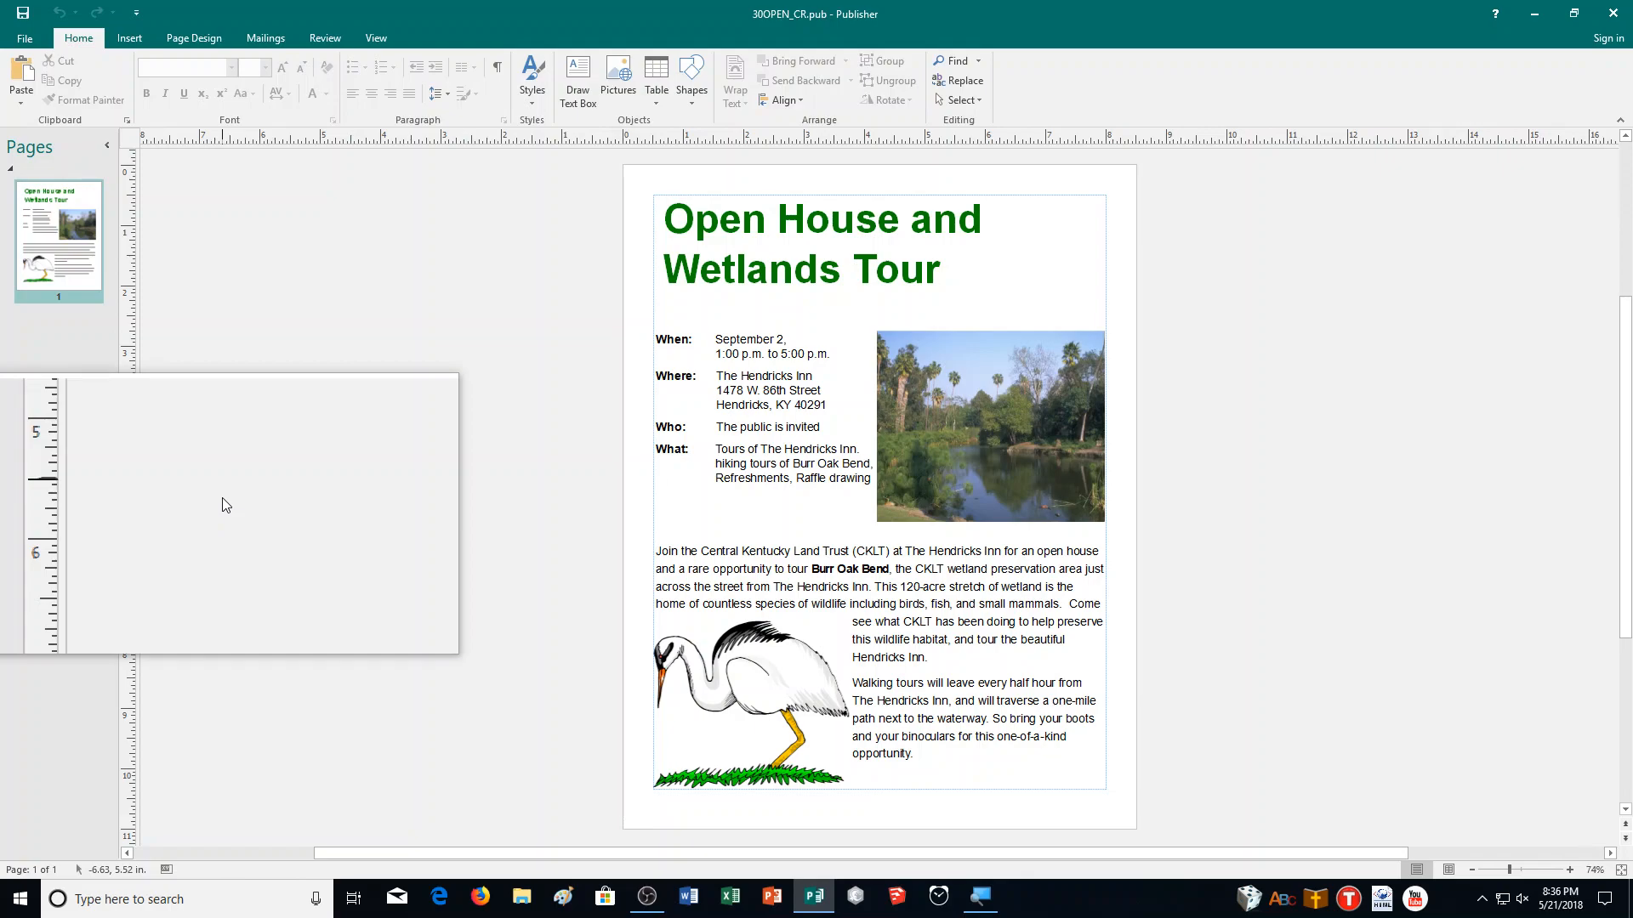
# Select the crane clip art and turn on Edit Wrap Points for its text wrapping.
pyautogui.click(699, 674)
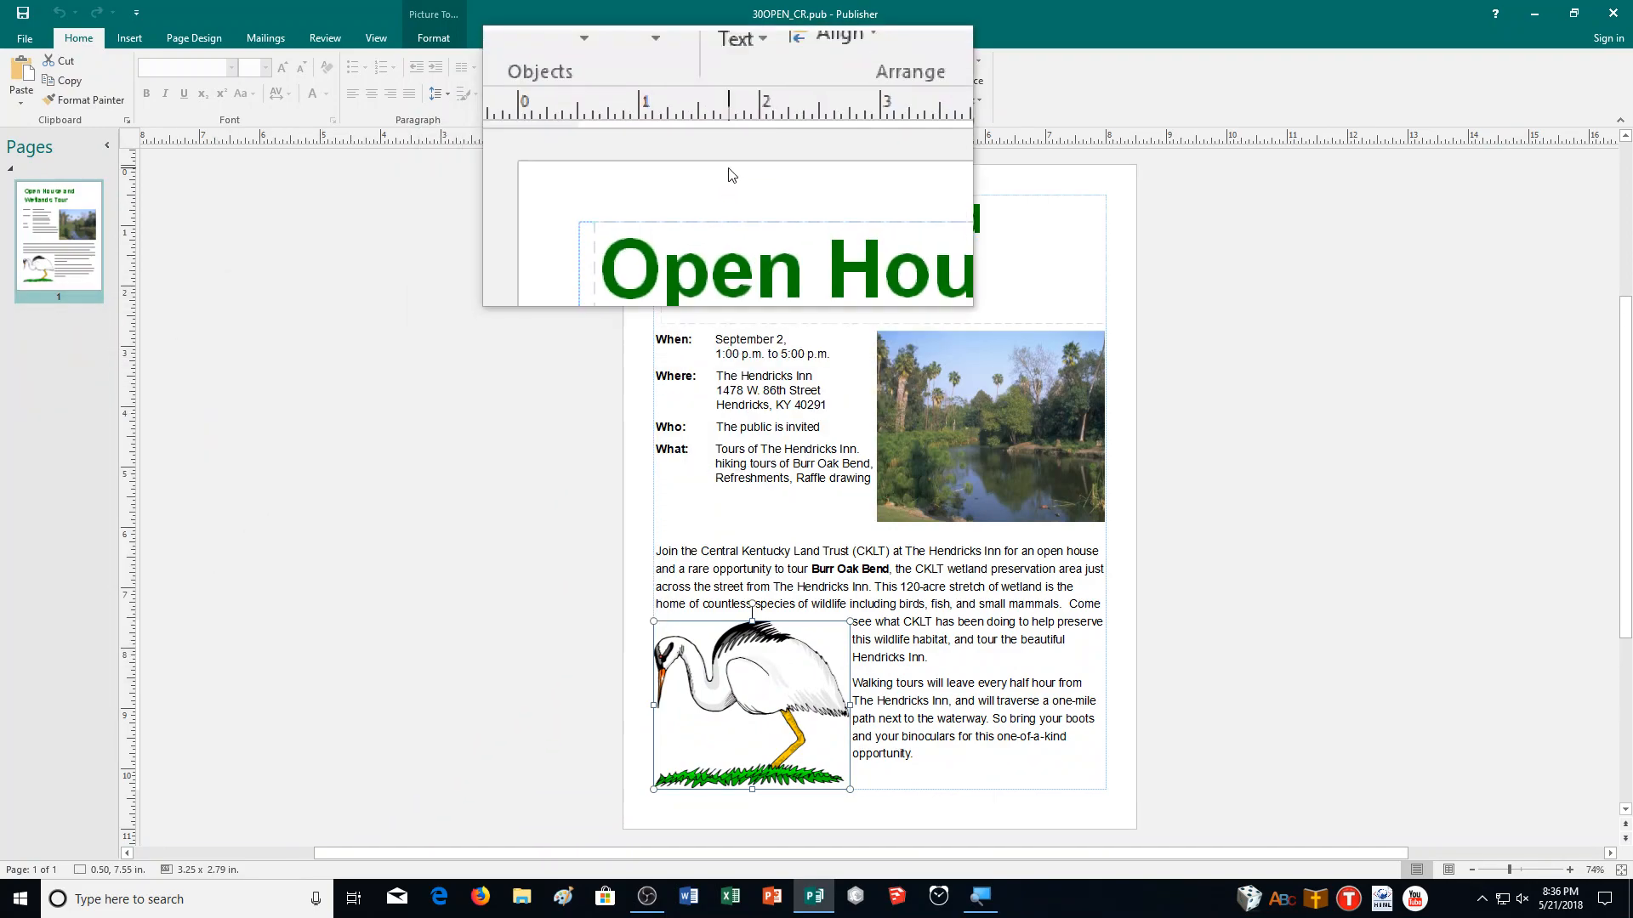
pyautogui.click(738, 95)
pyautogui.click(737, 96)
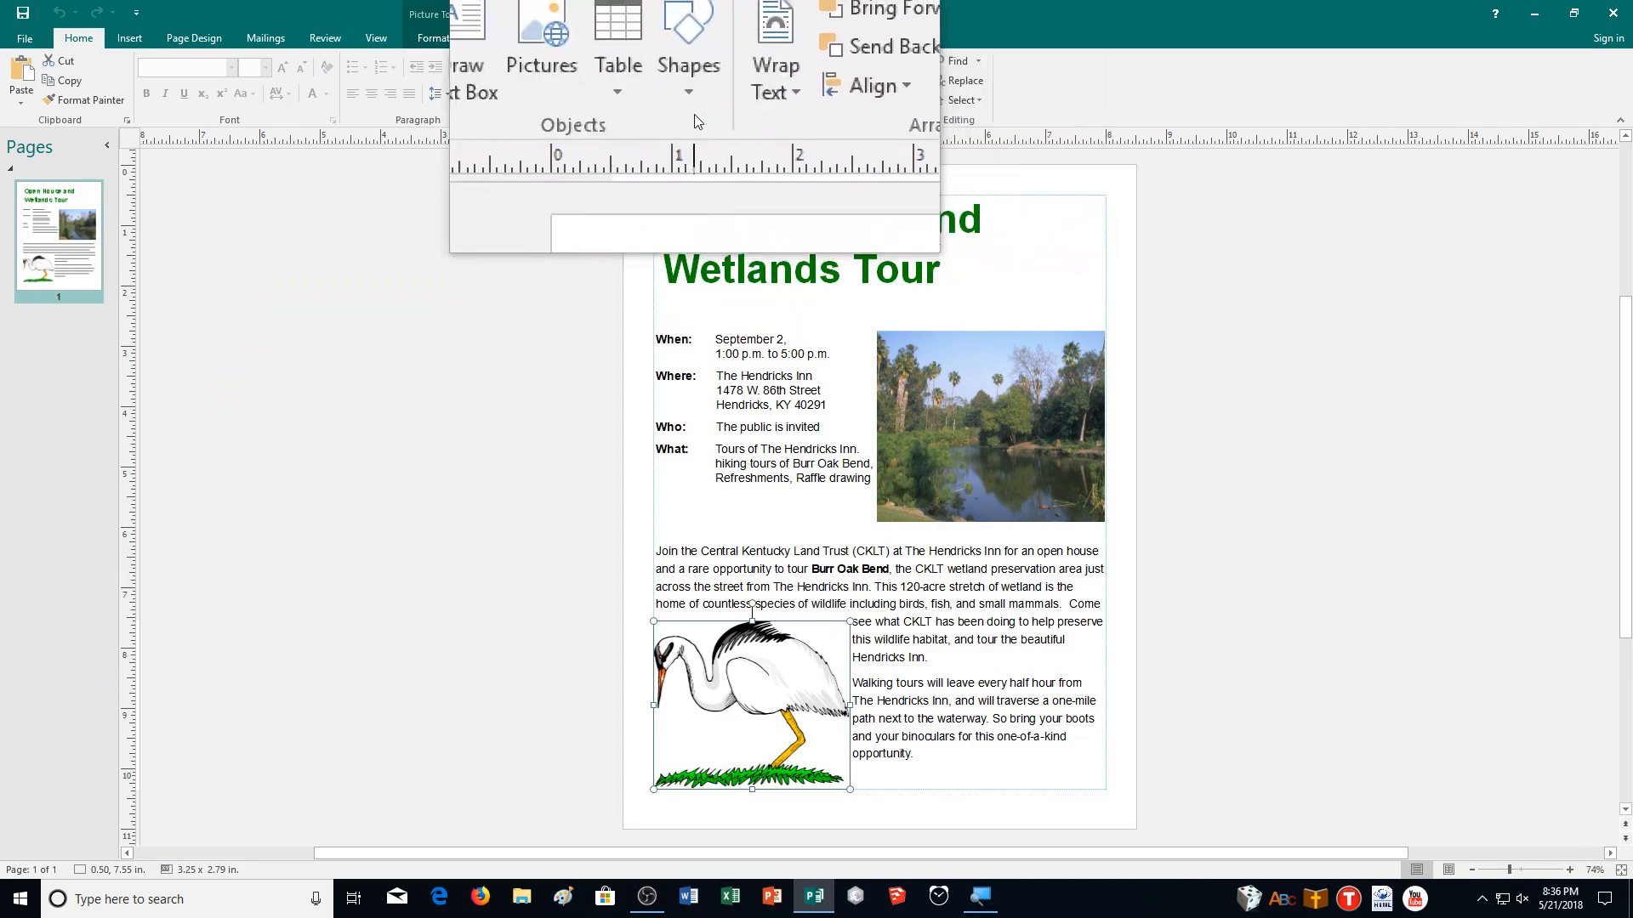
pyautogui.click(733, 81)
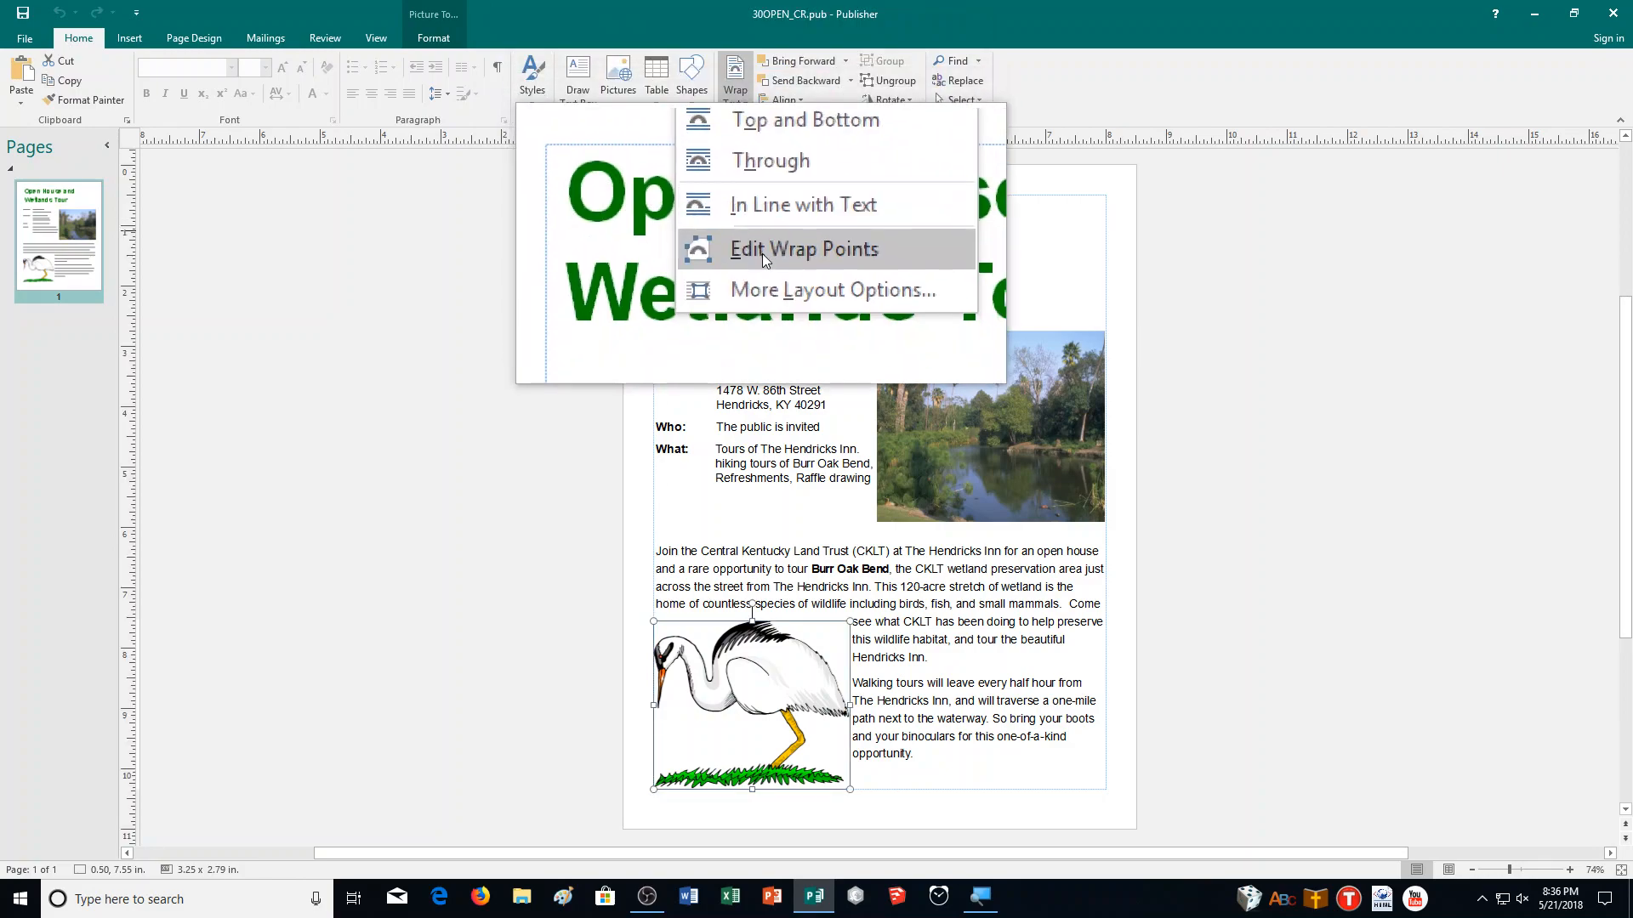
pyautogui.click(762, 252)
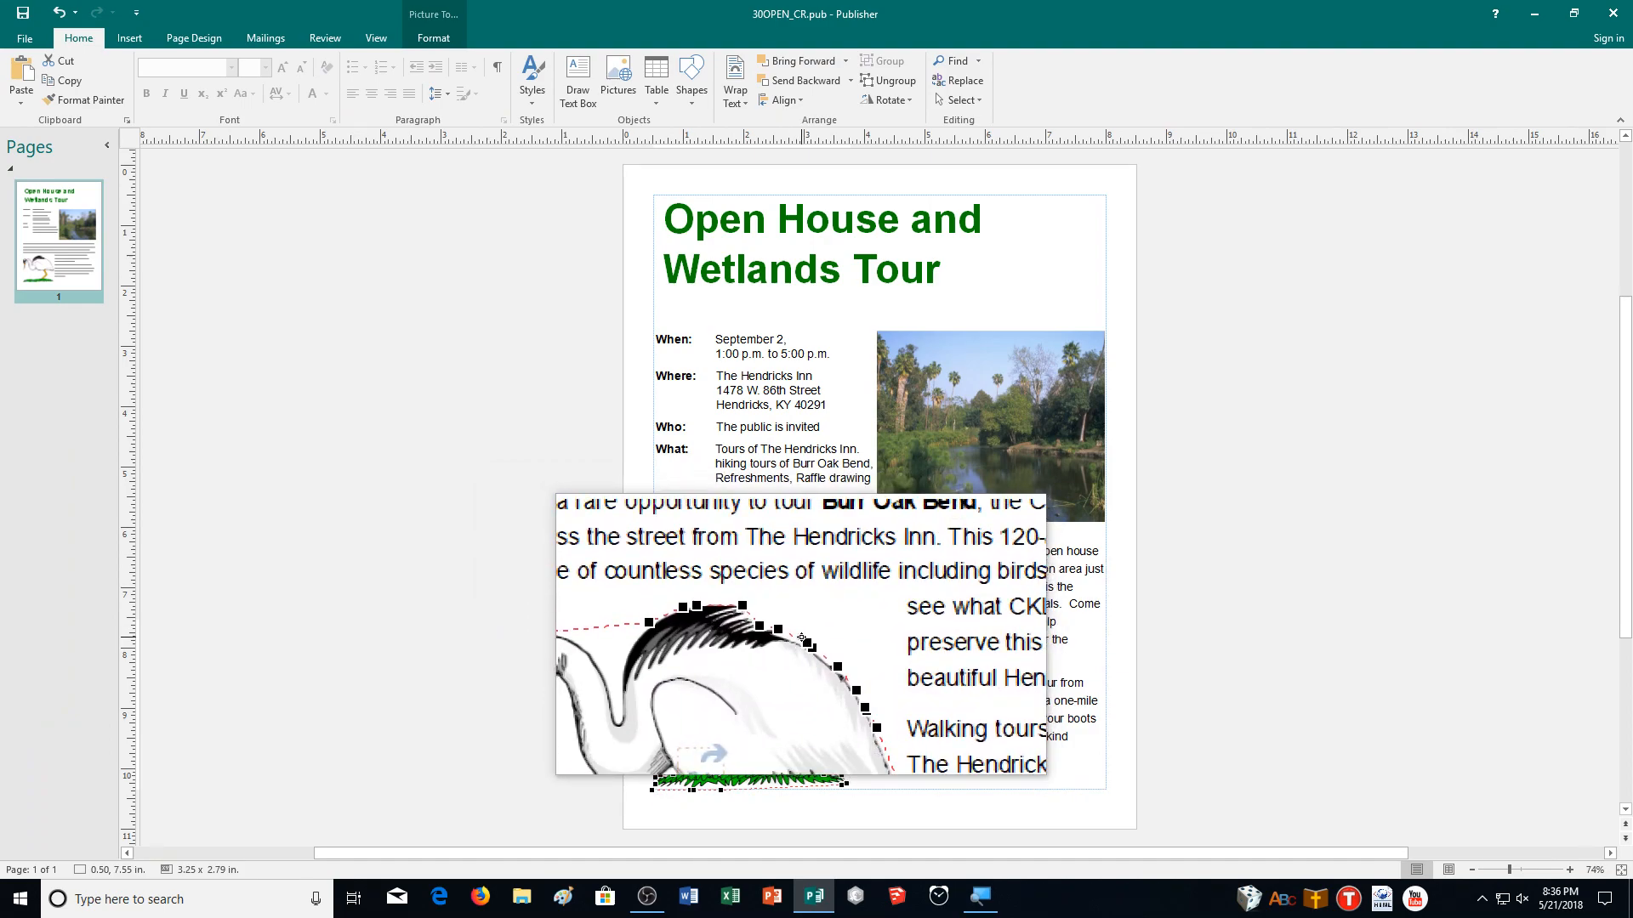
# Move the crane's wrap points closer to its outline so the text wraps tighter.
pyautogui.moveTo(801, 637); pyautogui.dragTo(816, 627)
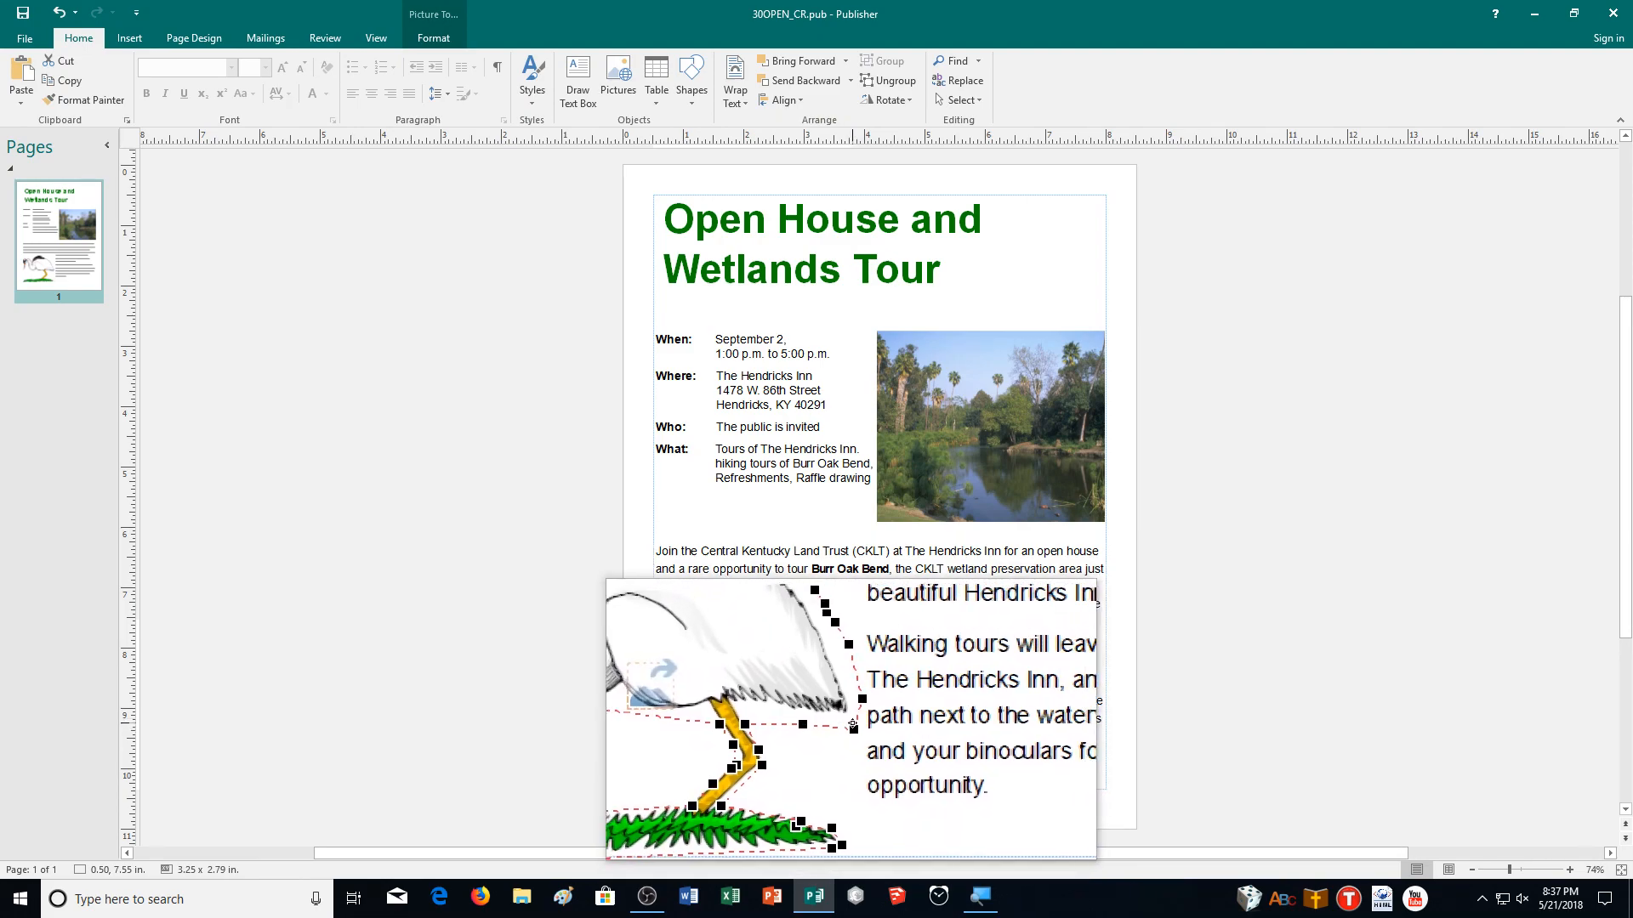
pyautogui.moveTo(853, 724)
pyautogui.mouseDown()
pyautogui.moveTo(851, 743)
pyautogui.moveTo(826, 736)
pyautogui.mouseUp()
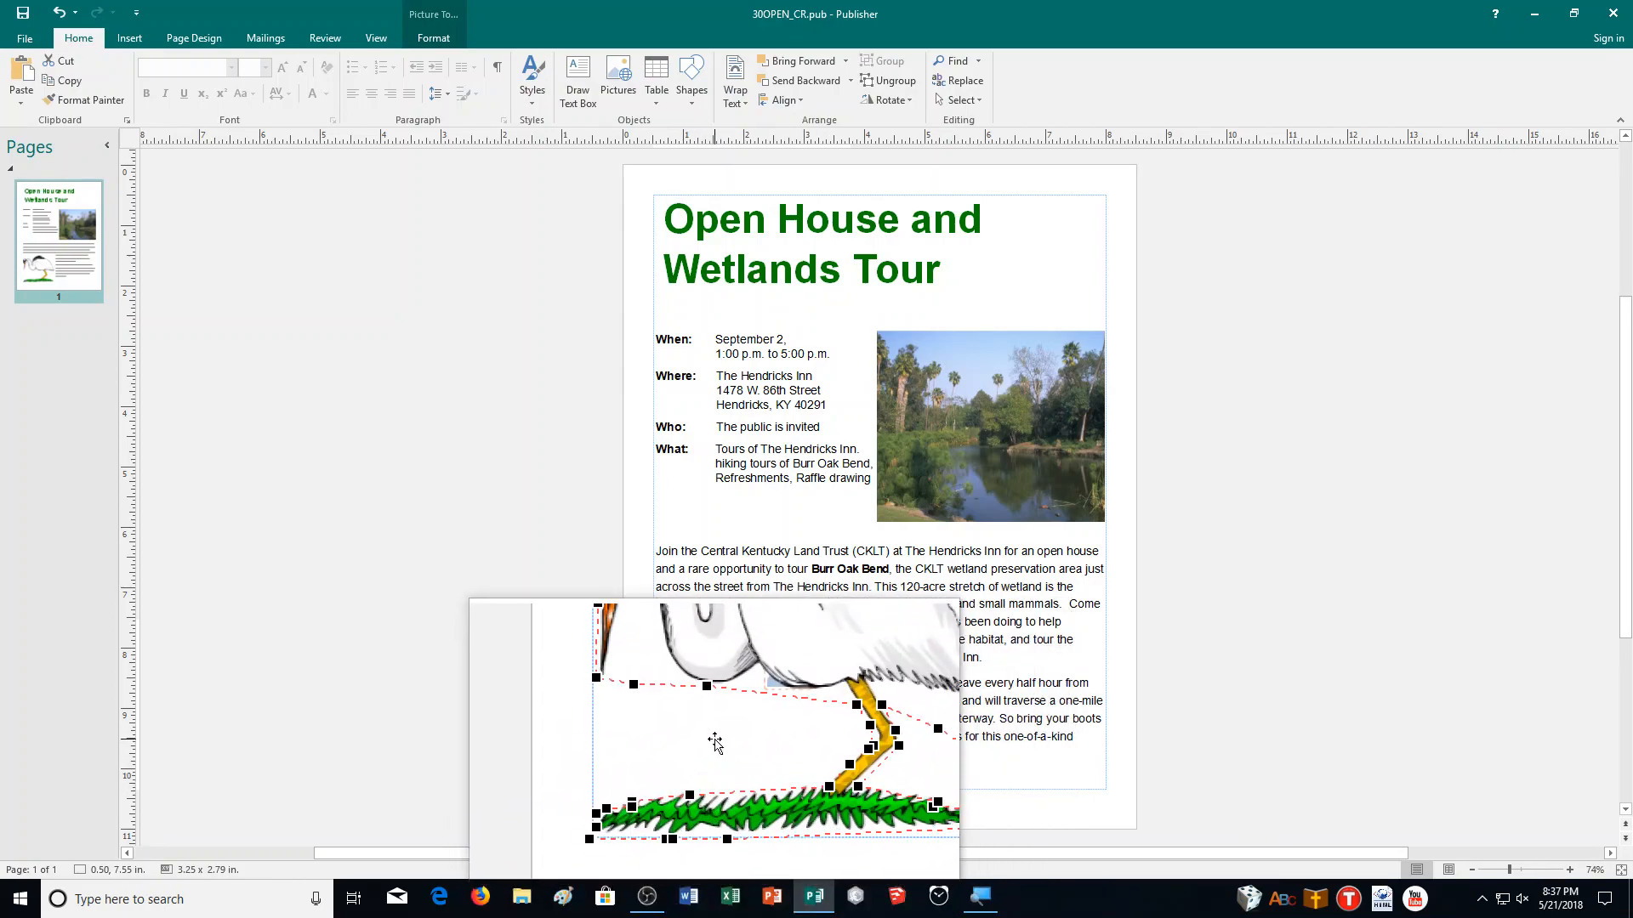
pyautogui.moveTo(748, 720); pyautogui.dragTo(762, 748)
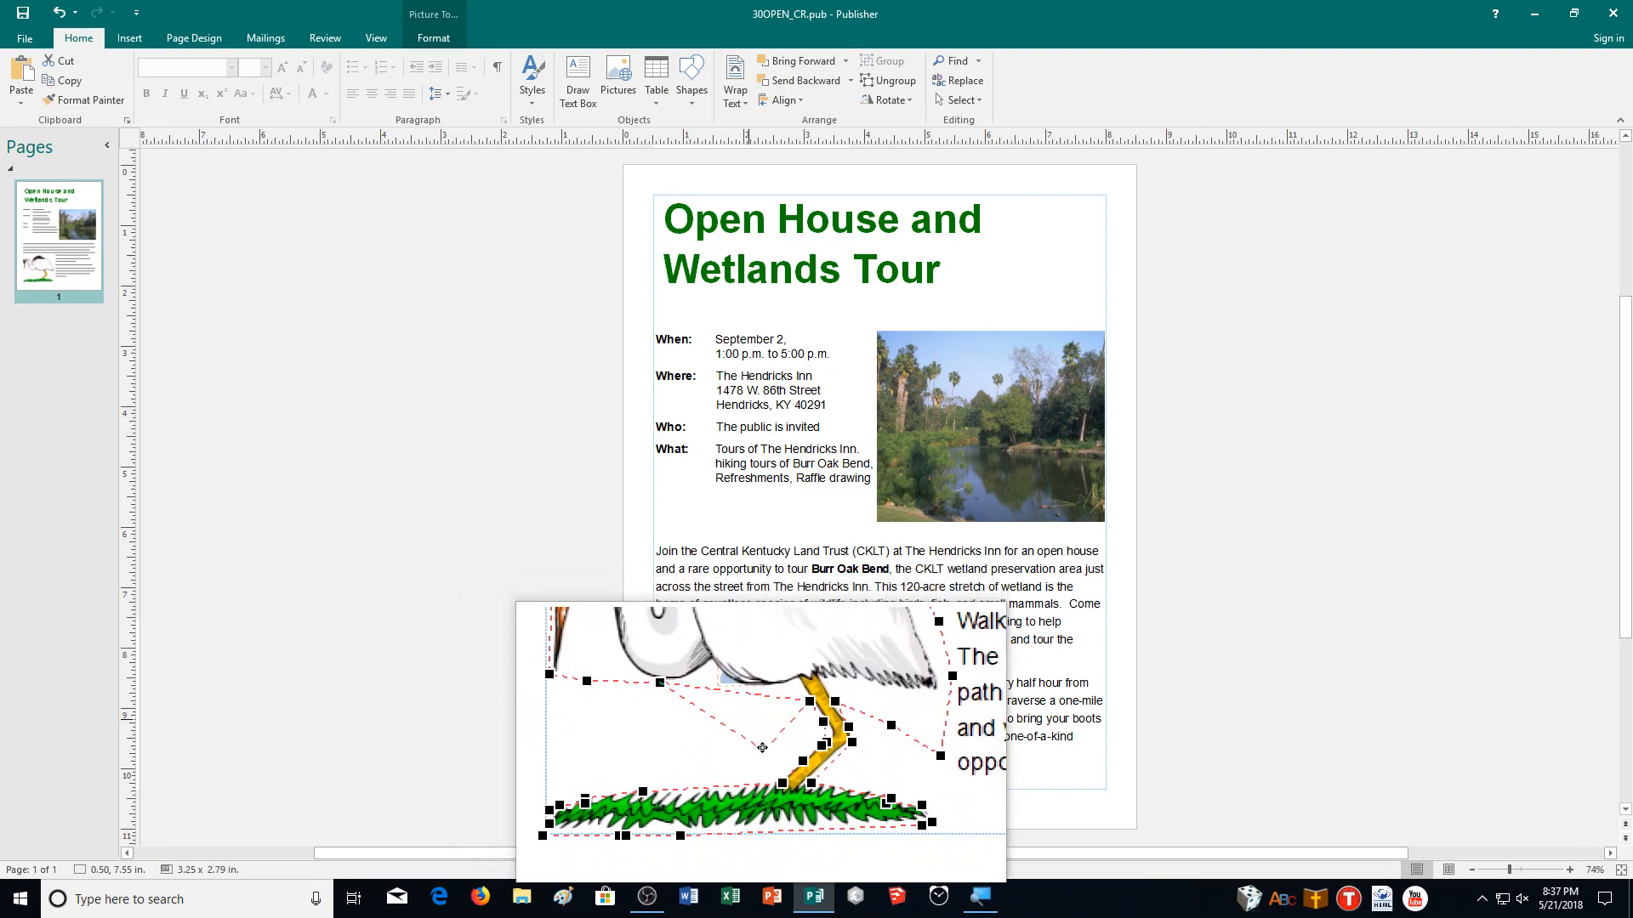